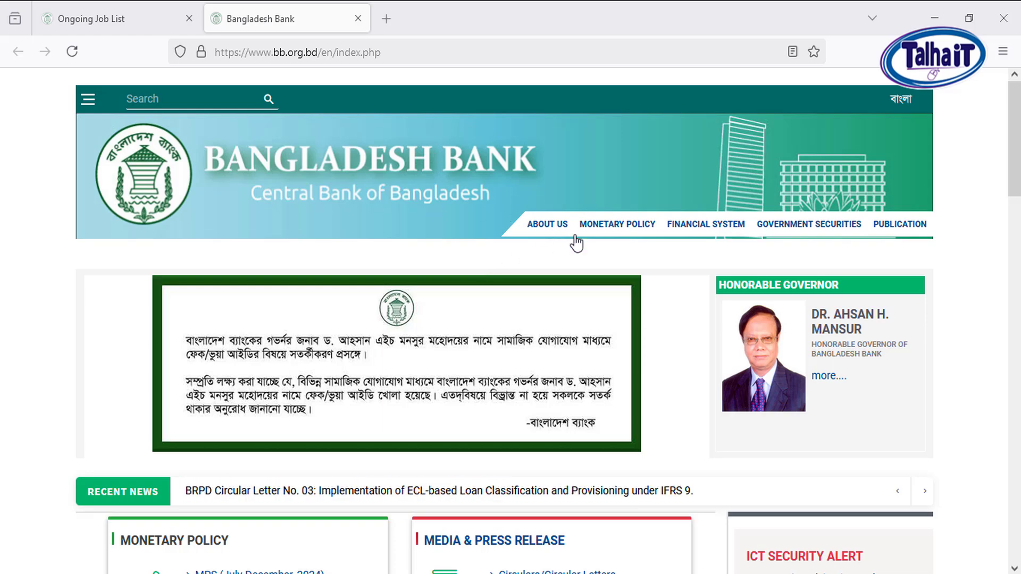
Switch from the Bangladesh Bank homepage to the eRecruitment portal's Ongoing Job List page
{"action": "mouse_move", "coordinate": [566, 228]}
{"action": "scroll", "coordinate": [223, 330], "scroll_direction": "down", "scroll_amount": 1}
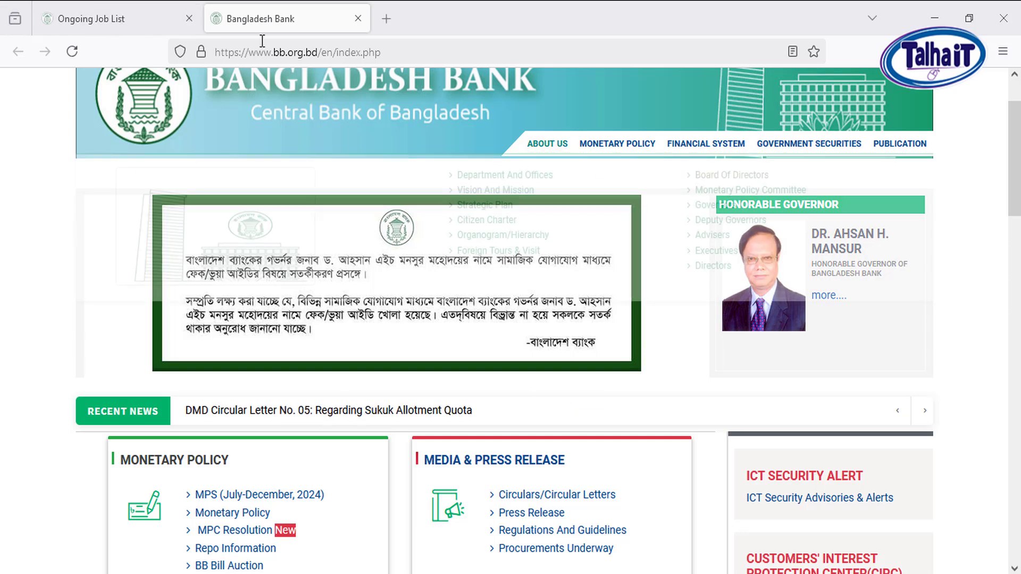
{"action": "left_click", "coordinate": [122, 12]}
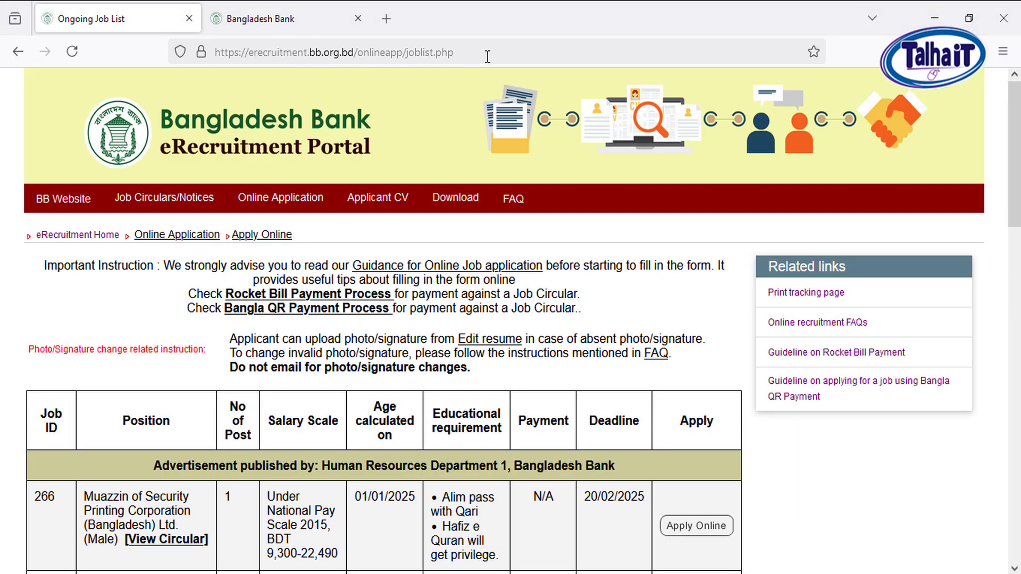
{"action": "left_click_drag", "start_coordinate": [487, 56], "coordinate": [336, 53]}
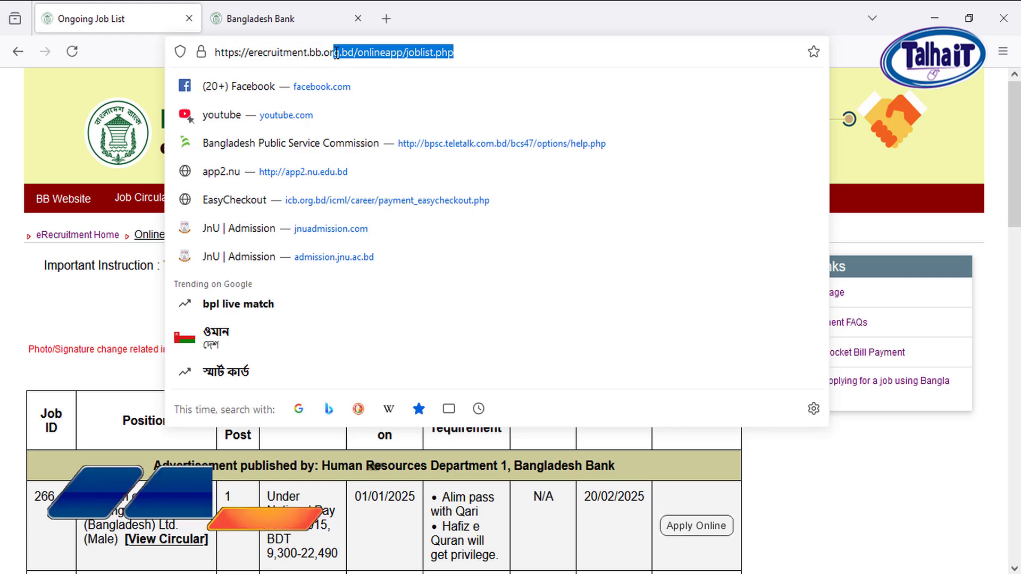
{"action": "left_click", "coordinate": [502, 26]}
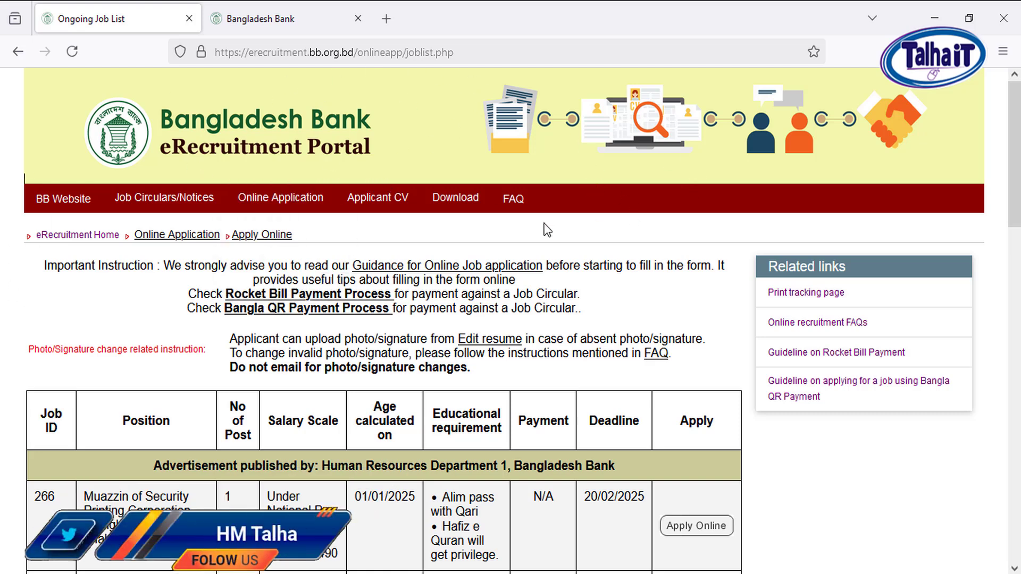
Open the Apply Online page in the portal's Online Application section
{"action": "mouse_move", "coordinate": [335, 207]}
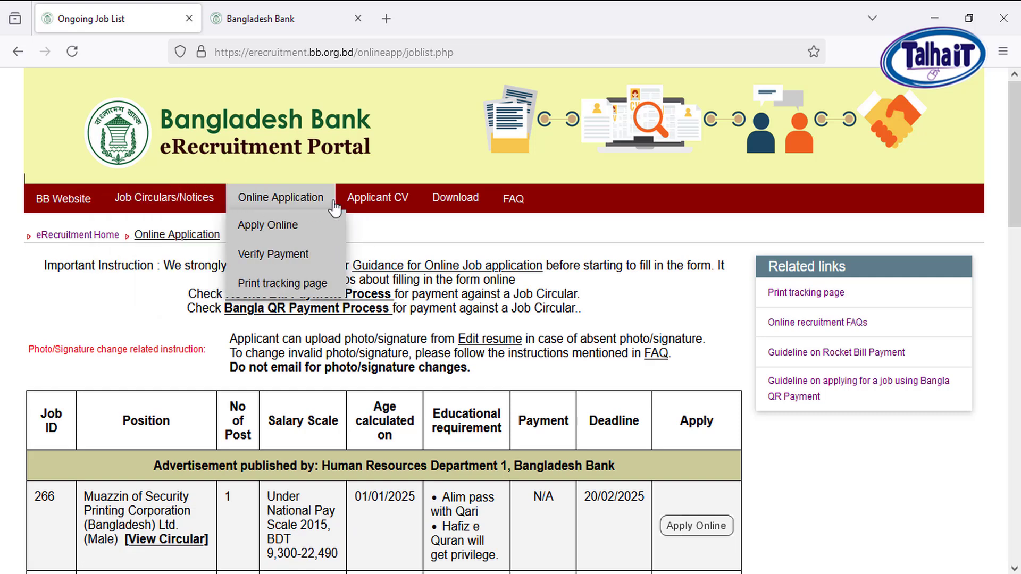
{"action": "mouse_move", "coordinate": [141, 200]}
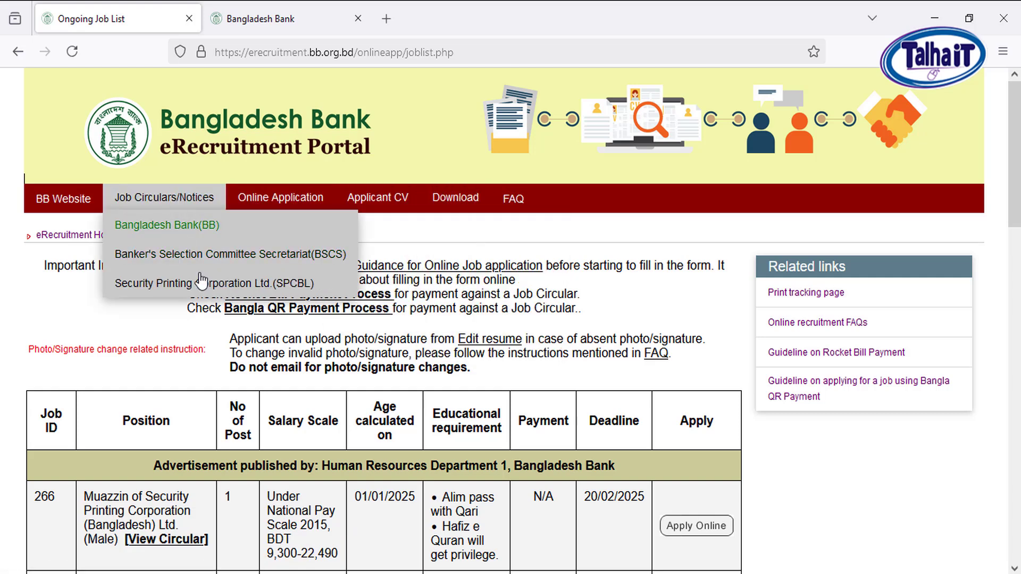
{"action": "mouse_move", "coordinate": [276, 207]}
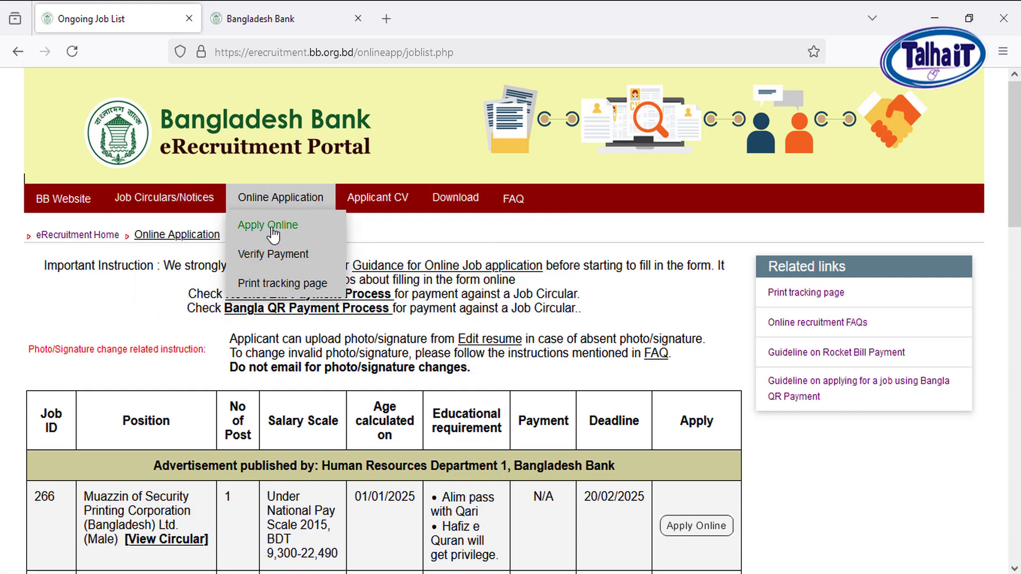
{"action": "left_click", "coordinate": [273, 232]}
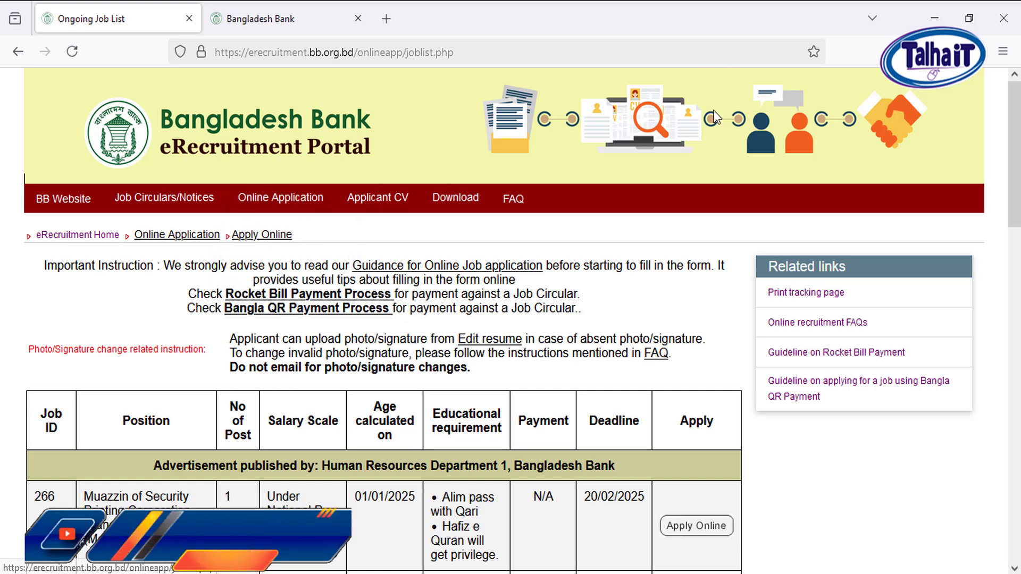
{"action": "mouse_move", "coordinate": [282, 201]}
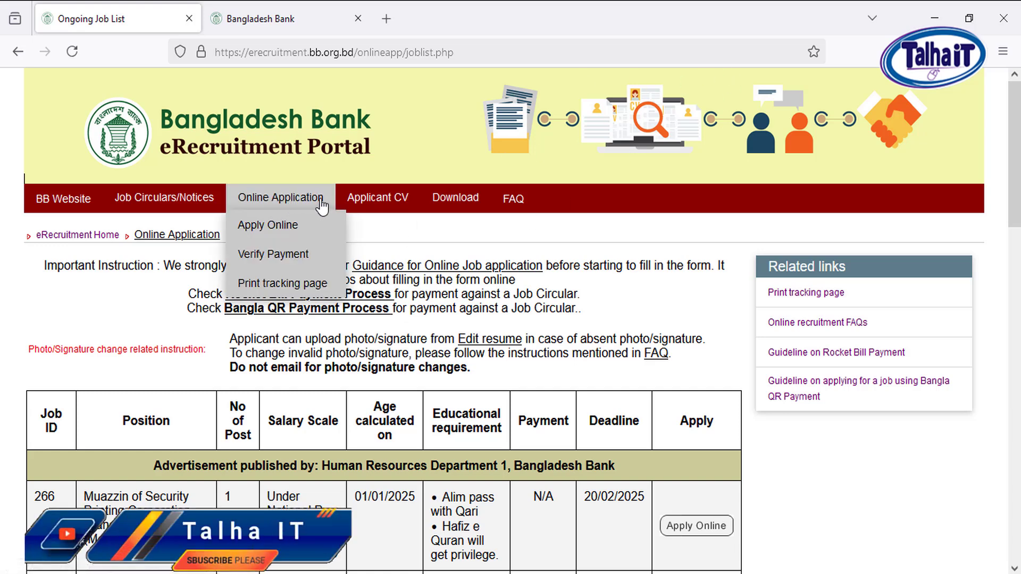
{"action": "left_click", "coordinate": [272, 226]}
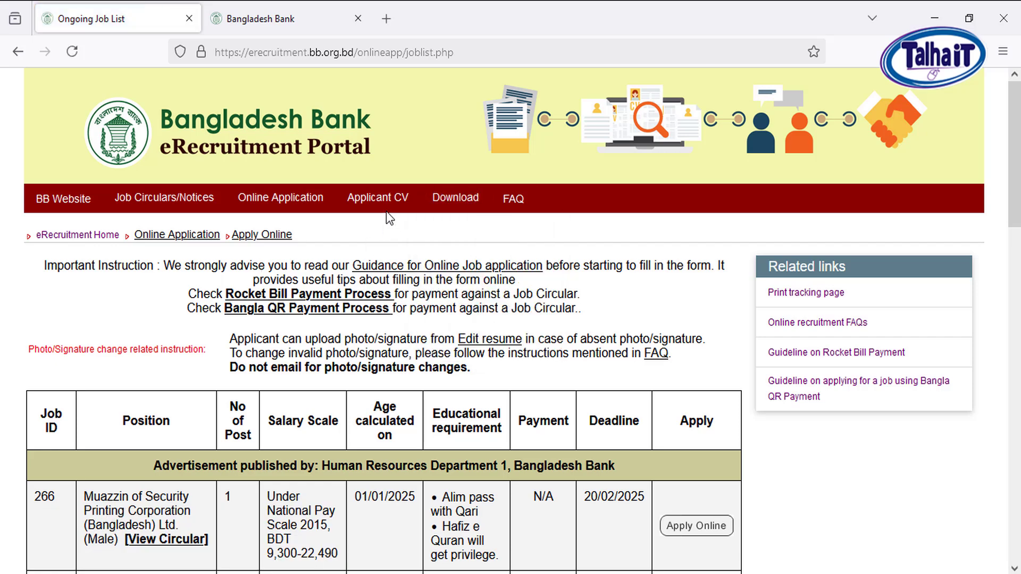
Examine the ongoing job table for job IDs, positions, educational requirements, payment fees and deadlines
{"action": "scroll", "coordinate": [470, 379], "scroll_direction": "down", "scroll_amount": 3}
{"action": "scroll", "coordinate": [376, 240], "scroll_direction": "down", "scroll_amount": 3}
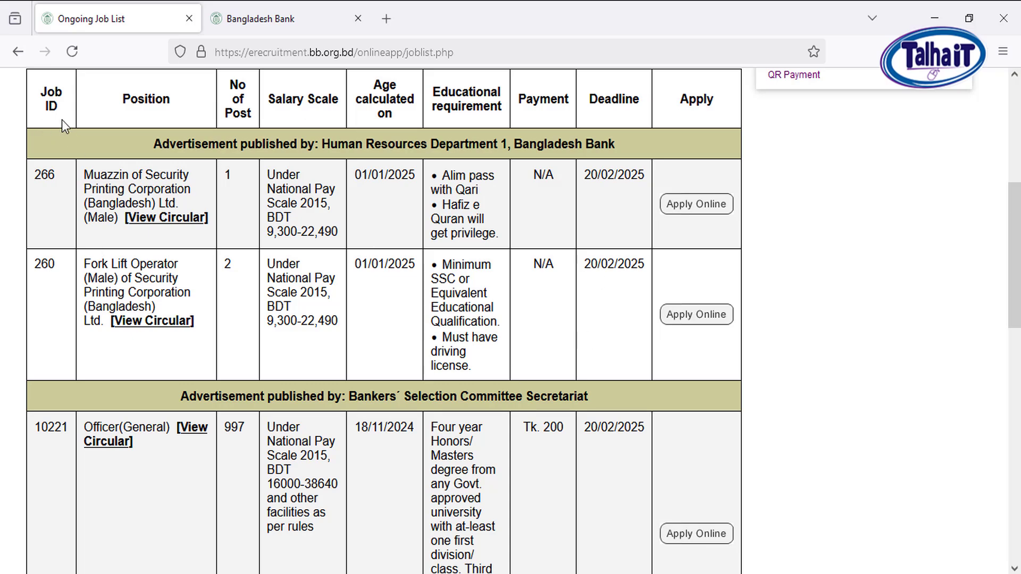
{"action": "scroll", "coordinate": [65, 441], "scroll_direction": "down", "scroll_amount": 6}
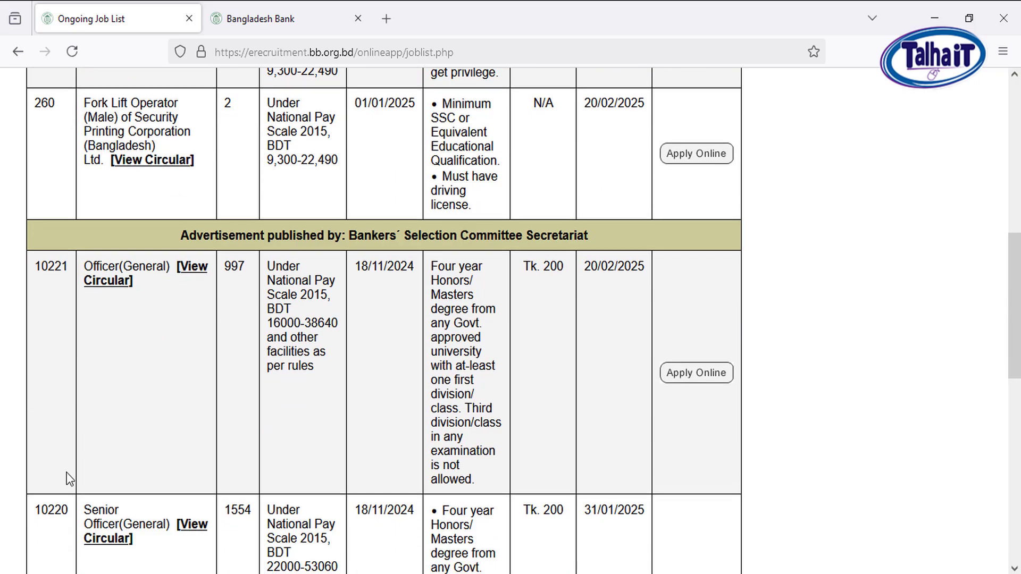
{"action": "scroll", "coordinate": [62, 440], "scroll_direction": "up", "scroll_amount": 12}
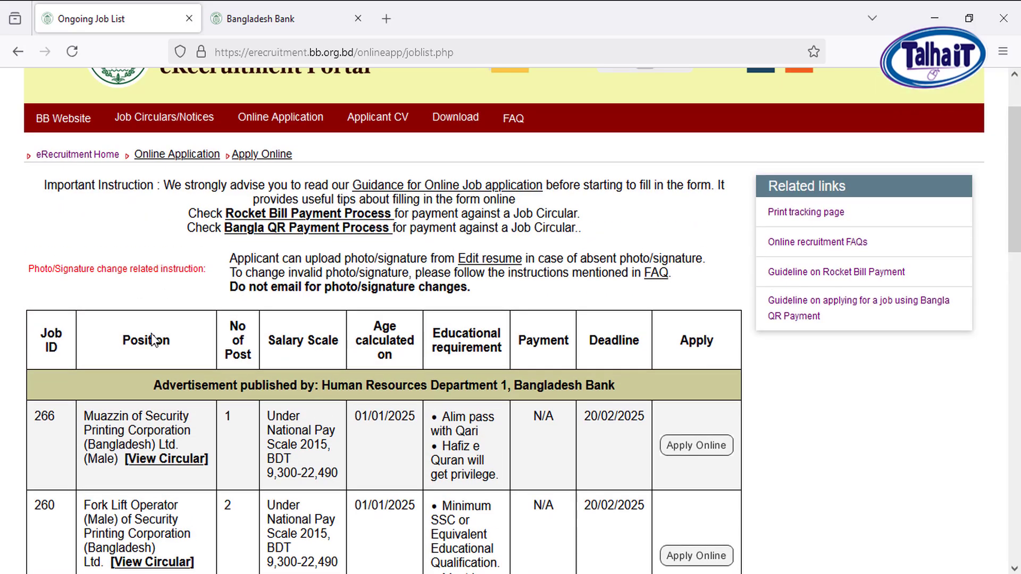
{"action": "scroll", "coordinate": [156, 375], "scroll_direction": "down", "scroll_amount": 7}
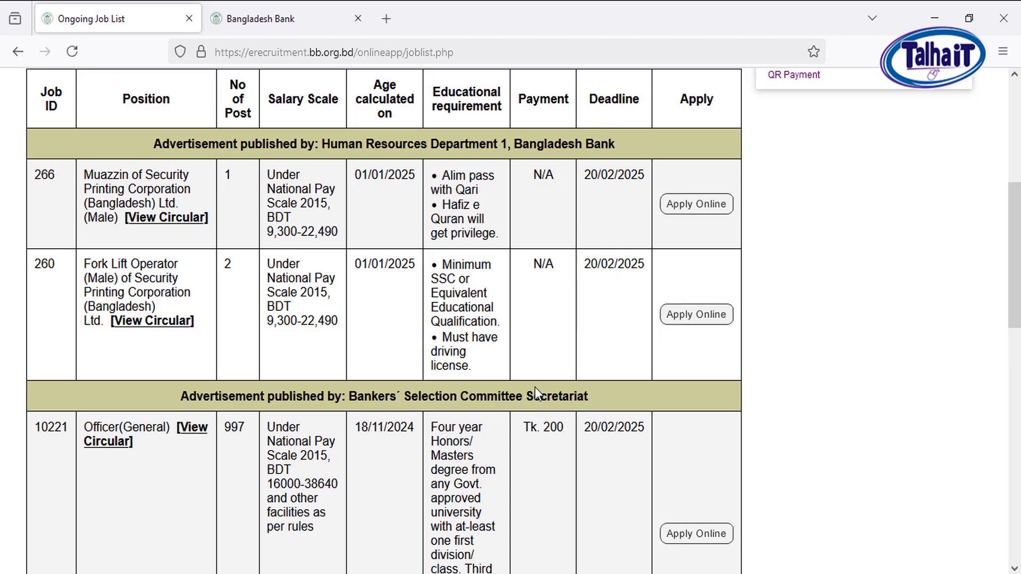
{"action": "scroll", "coordinate": [535, 387], "scroll_direction": "down", "scroll_amount": 3}
{"action": "scroll", "coordinate": [538, 302], "scroll_direction": "down", "scroll_amount": 1}
{"action": "left_click_drag", "start_coordinate": [549, 187], "coordinate": [519, 197]}
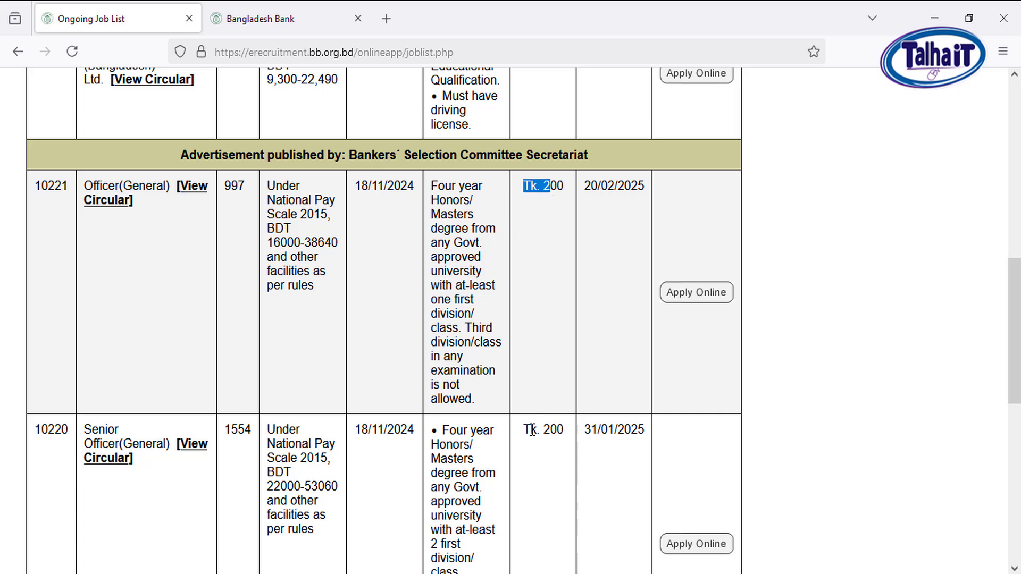
{"action": "left_click_drag", "start_coordinate": [545, 431], "coordinate": [526, 423]}
{"action": "left_click", "coordinate": [541, 430]}
{"action": "scroll", "coordinate": [499, 369], "scroll_direction": "down", "scroll_amount": 1}
{"action": "scroll", "coordinate": [599, 383], "scroll_direction": "up", "scroll_amount": 2}
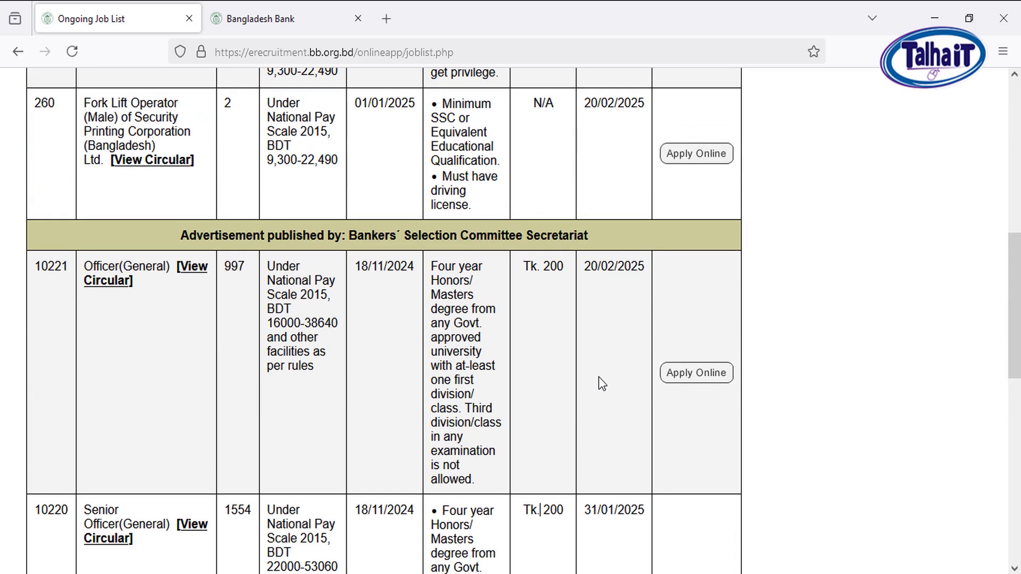
{"action": "scroll", "coordinate": [599, 383], "scroll_direction": "down", "scroll_amount": 5}
{"action": "scroll", "coordinate": [408, 314], "scroll_direction": "up", "scroll_amount": 1}
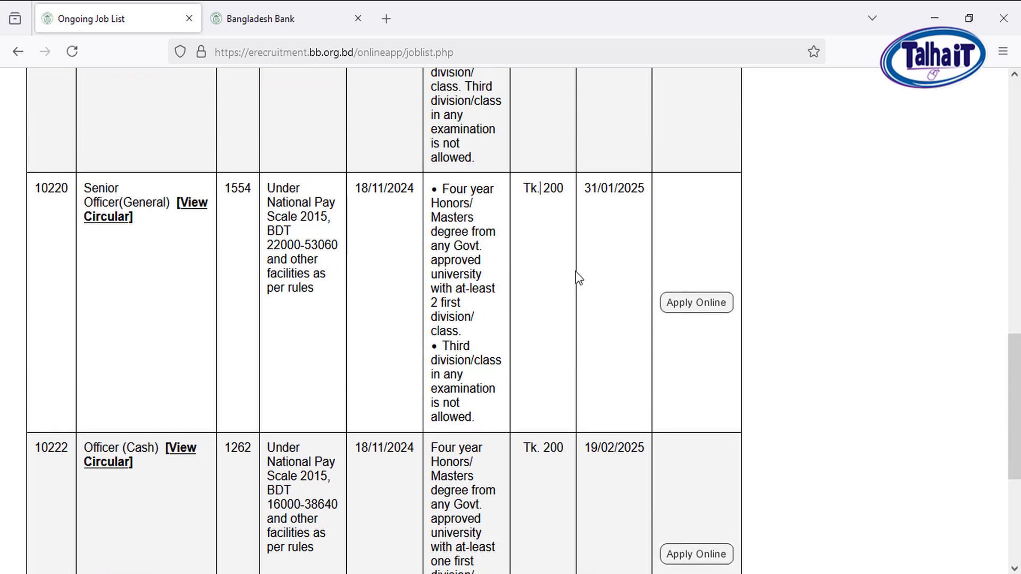
Check the deadline of the Senior Officer(General) post, job ID 10220, and start its online application
{"action": "left_click_drag", "start_coordinate": [636, 190], "coordinate": [583, 192]}
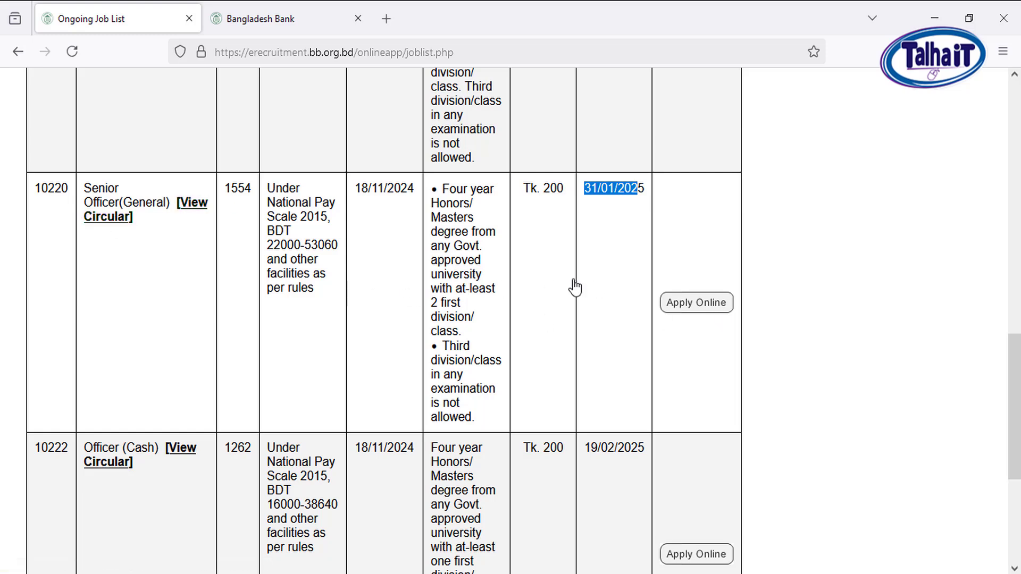
{"action": "left_click", "coordinate": [709, 305]}
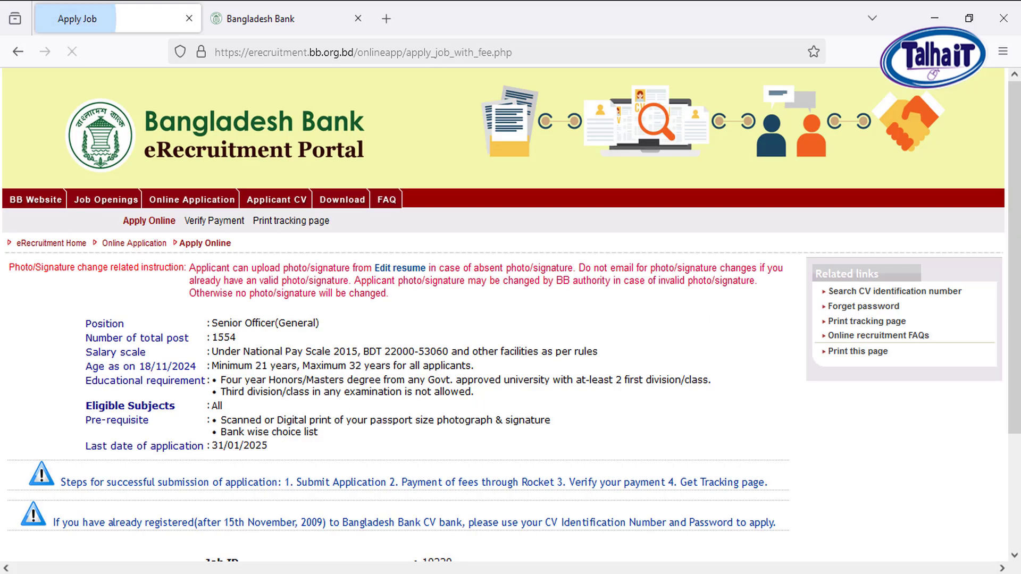
Review the job ID, CV Identification No. and Password fields, and open the new applicant registration form
{"action": "scroll", "coordinate": [589, 391], "scroll_direction": "down", "scroll_amount": 1}
{"action": "scroll", "coordinate": [592, 390], "scroll_direction": "down", "scroll_amount": 1}
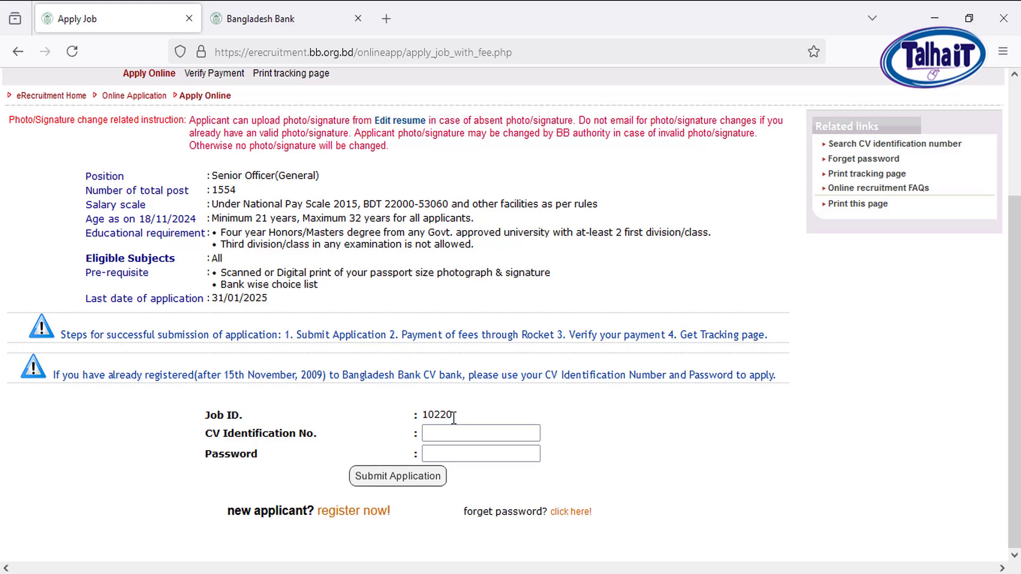
{"action": "left_click_drag", "start_coordinate": [453, 415], "coordinate": [433, 414]}
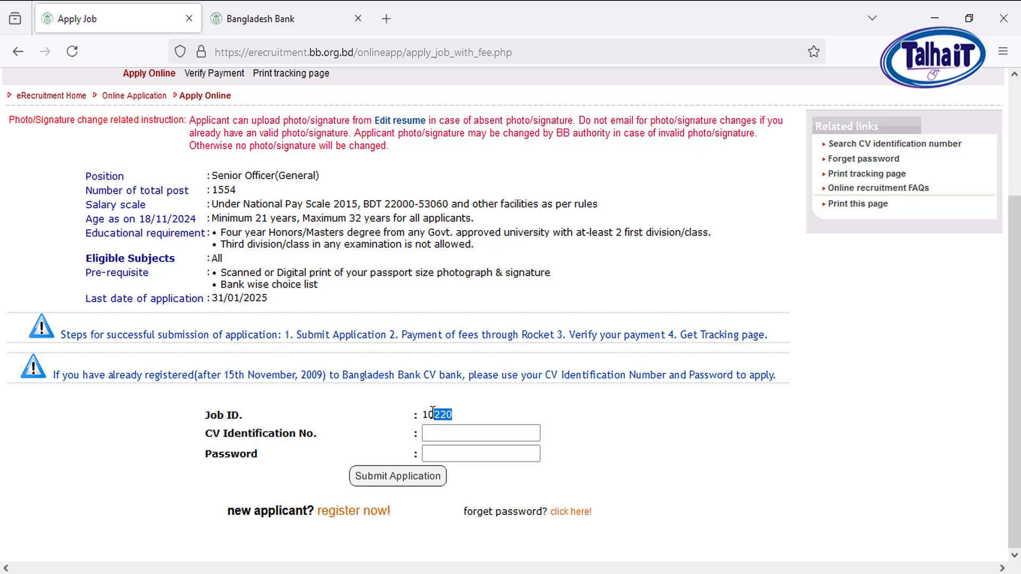
{"action": "left_click", "coordinate": [551, 413]}
{"action": "left_click_drag", "start_coordinate": [208, 431], "coordinate": [315, 433]}
{"action": "left_click_drag", "start_coordinate": [197, 458], "coordinate": [247, 455]}
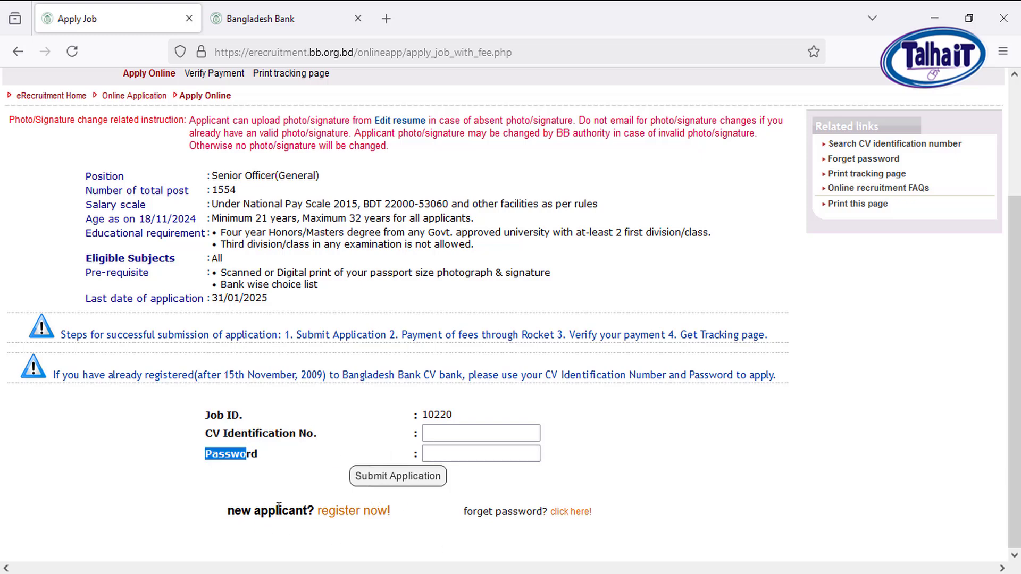
{"action": "left_click", "coordinate": [340, 511]}
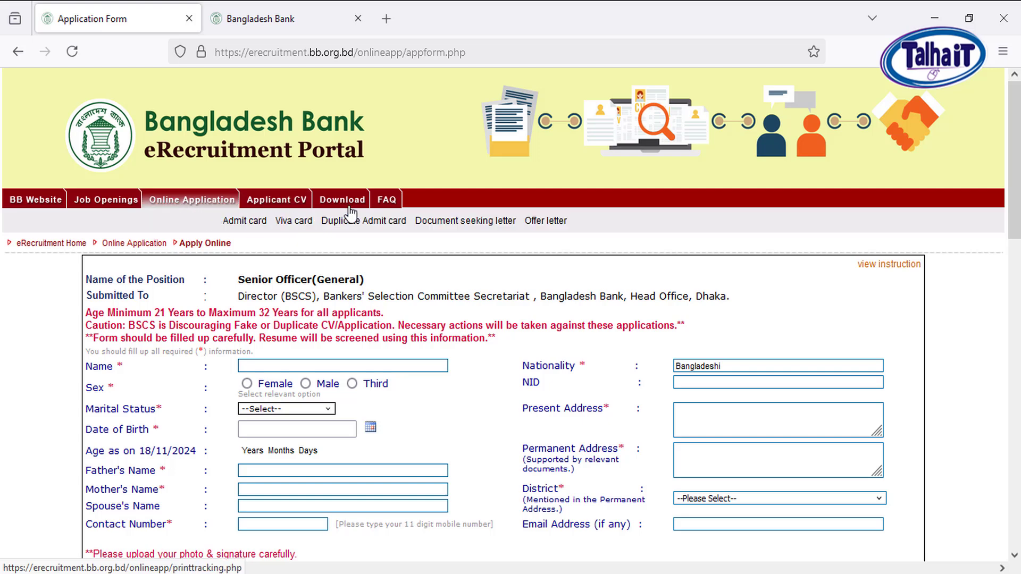
Enter the applicant's full name, choose Male as the sex and set the marital status to Unmarried
{"action": "mouse_move", "coordinate": [284, 205]}
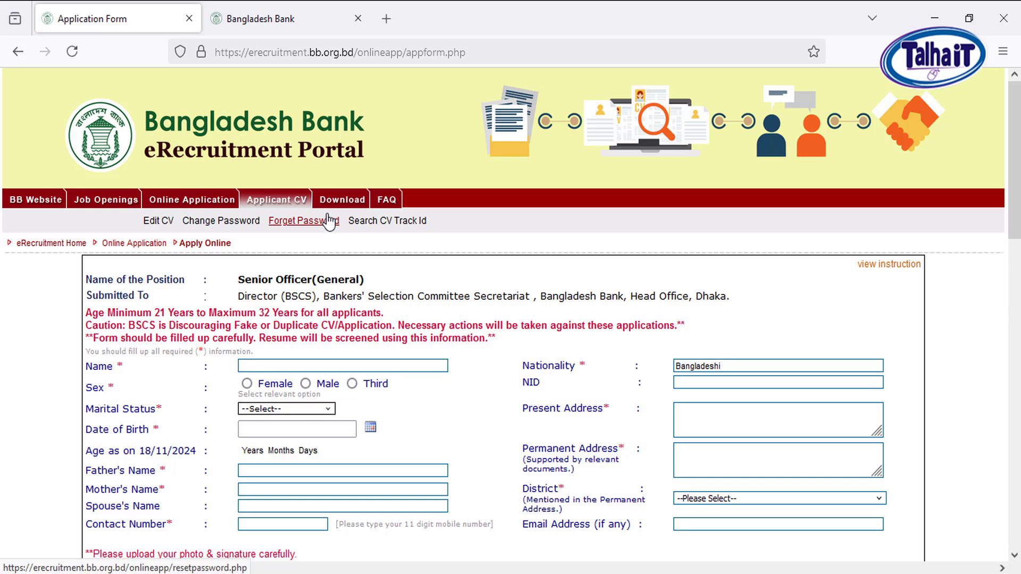
{"action": "scroll", "coordinate": [825, 296], "scroll_direction": "down", "scroll_amount": 3}
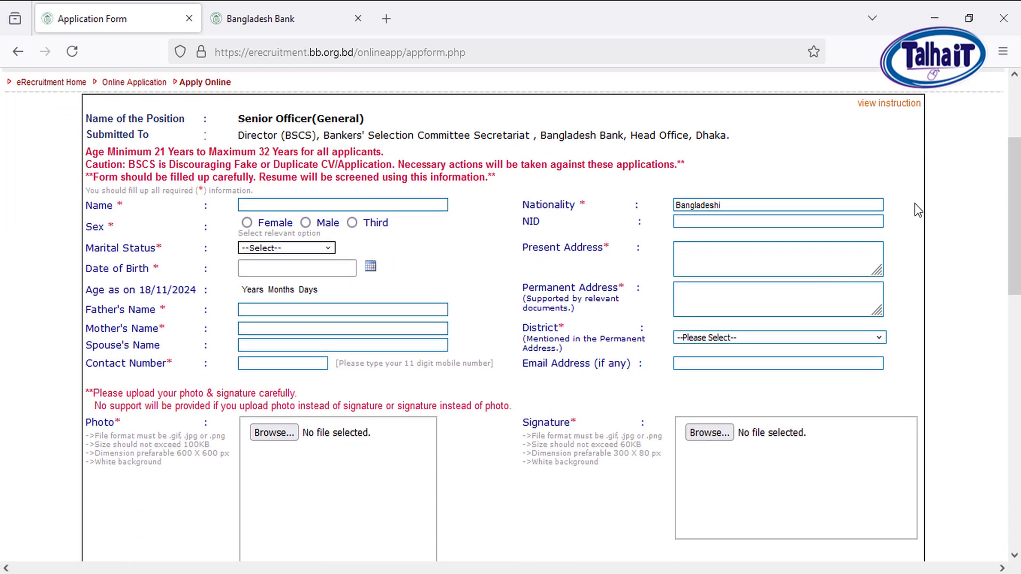
{"action": "mouse_move", "coordinate": [888, 111]}
{"action": "left_click", "coordinate": [267, 204]}
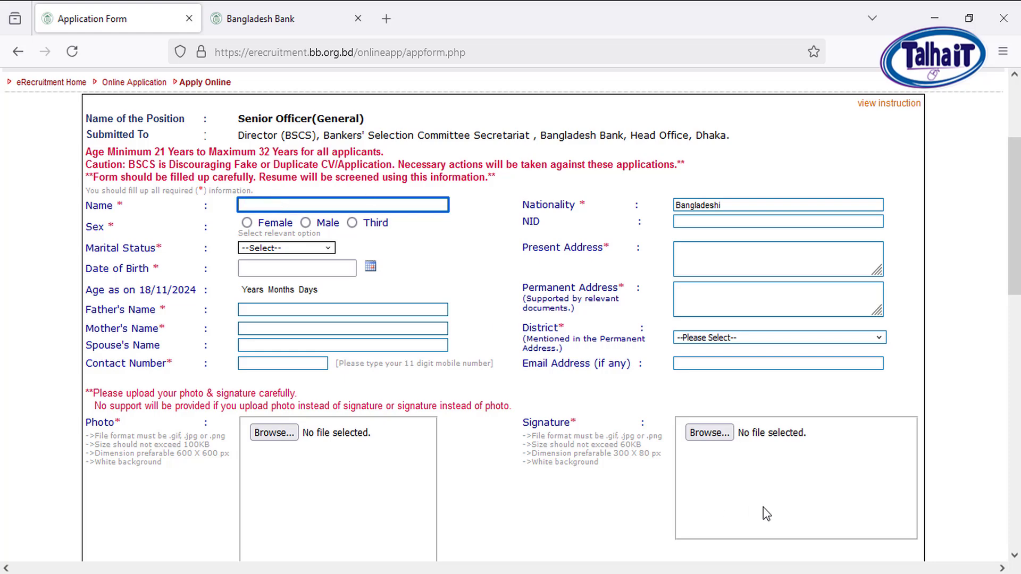
{"action": "left_click", "coordinate": [842, 512]}
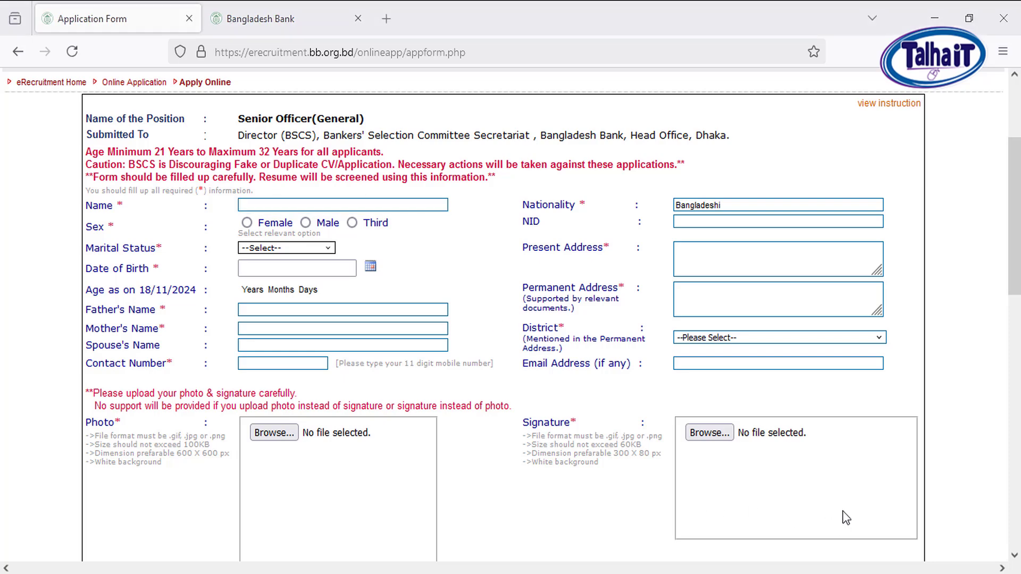
{"action": "left_click", "coordinate": [282, 201]}
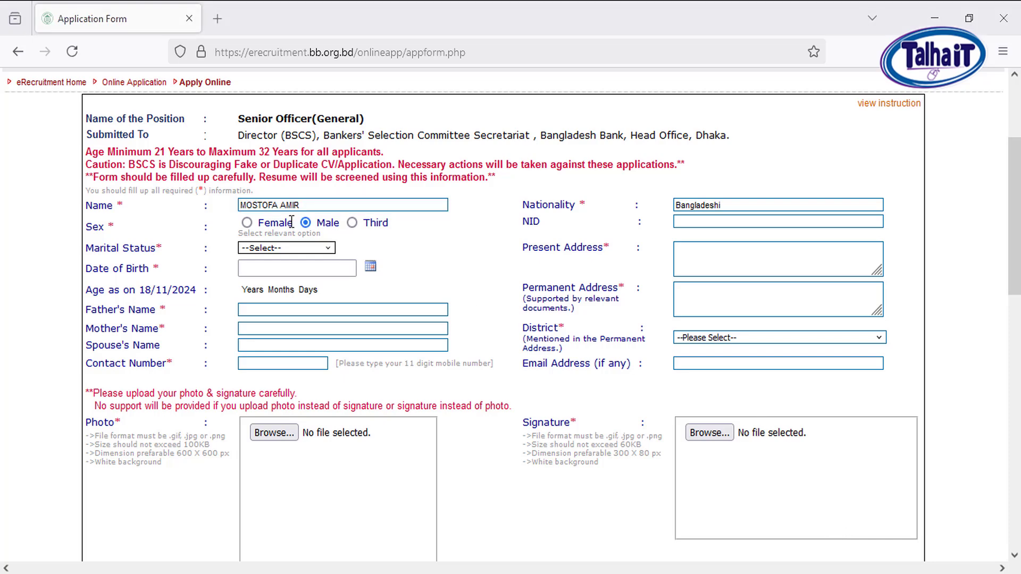
{"action": "left_click", "coordinate": [314, 248]}
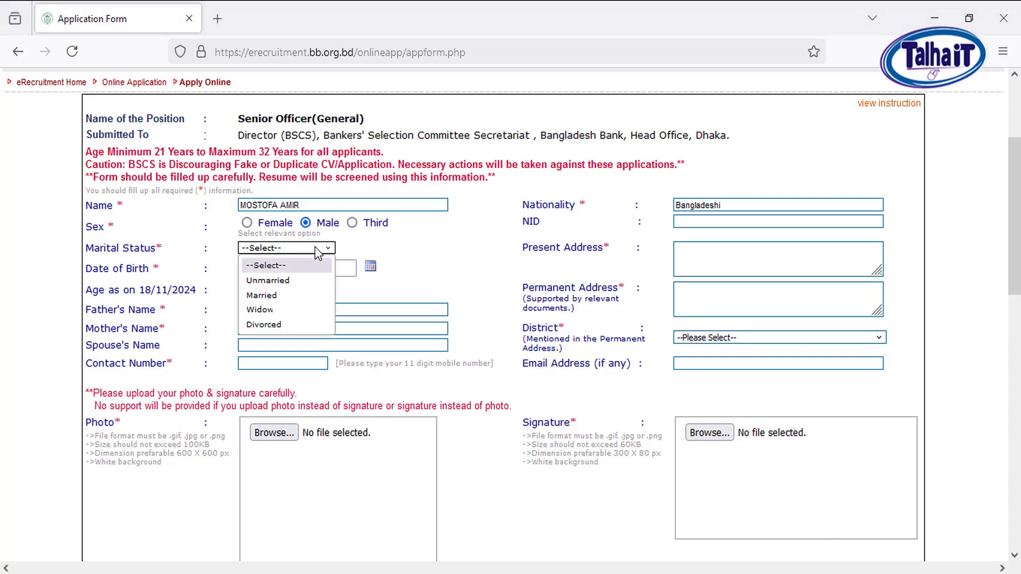
{"action": "left_click", "coordinate": [293, 283]}
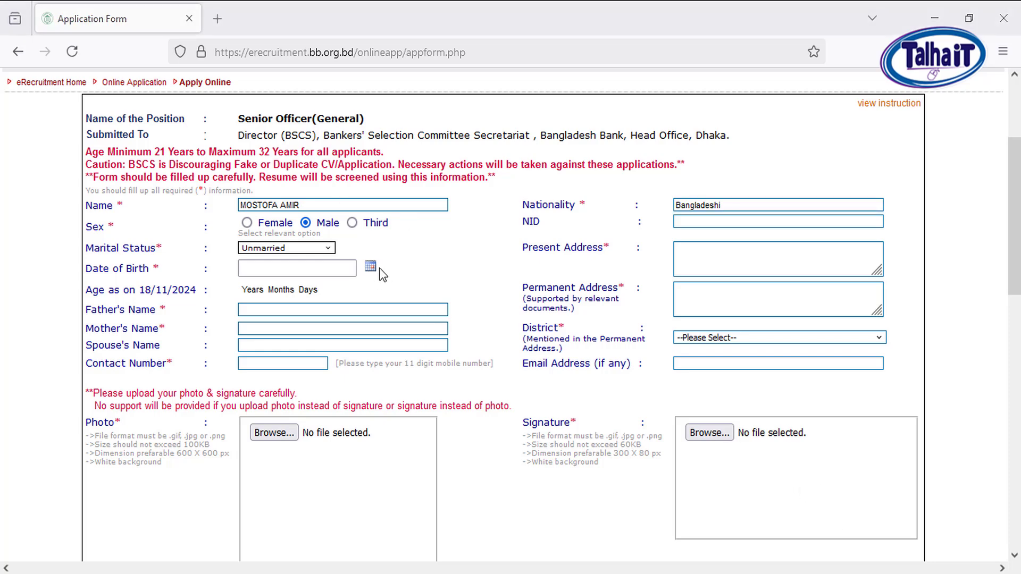
Set the applicant's date of birth with the calendar, entering the birth year directly
{"action": "left_click", "coordinate": [371, 266]}
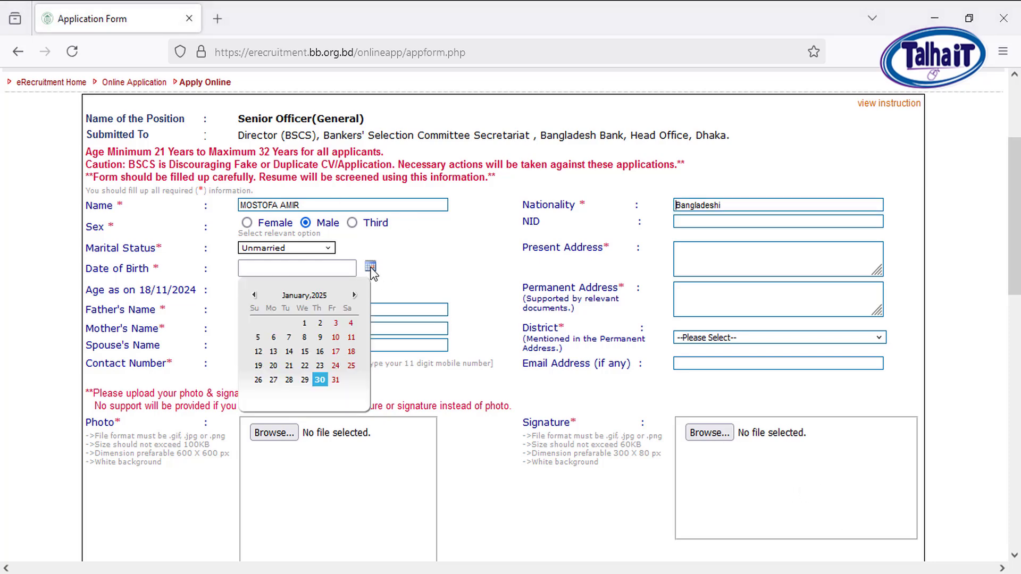
{"action": "left_click", "coordinate": [325, 295]}
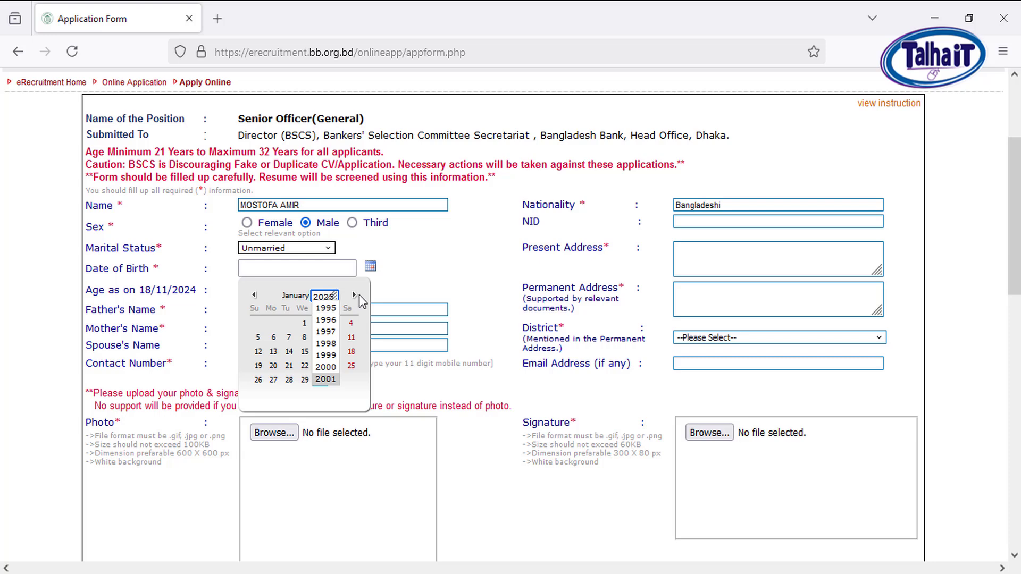
{"action": "type", "text": "19"}
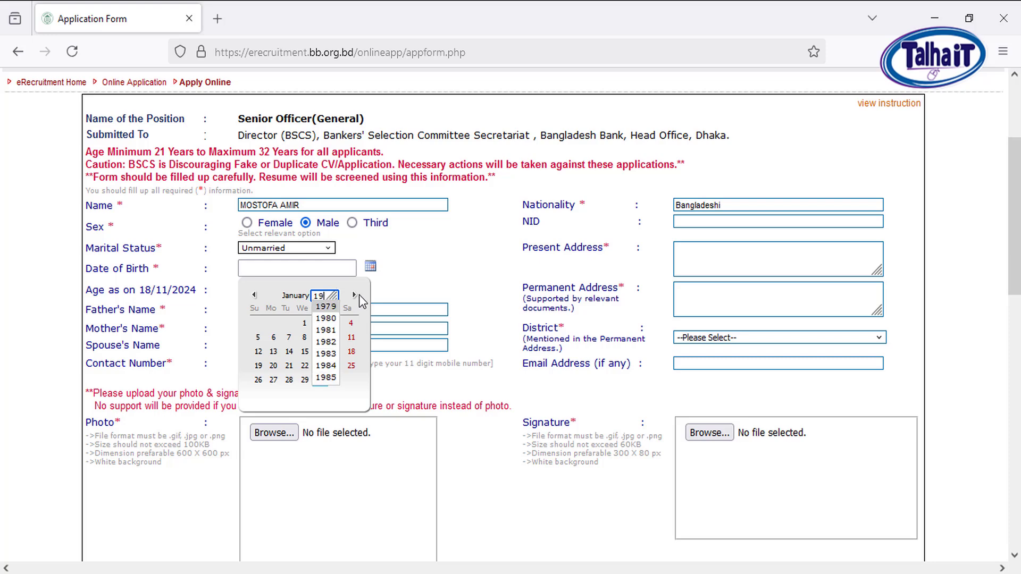
{"action": "type", "text": "99"}
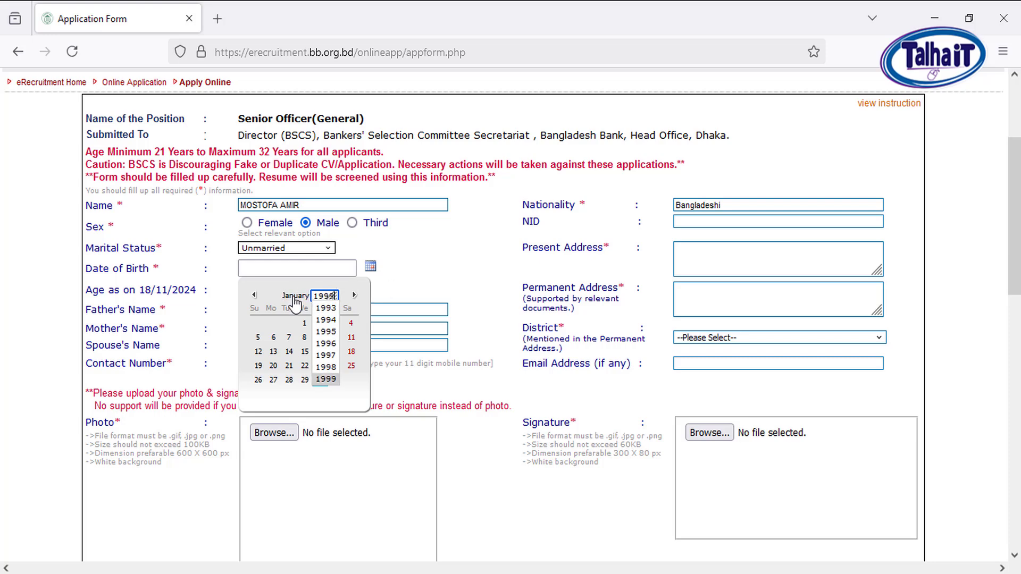
{"action": "key", "text": "Return"}
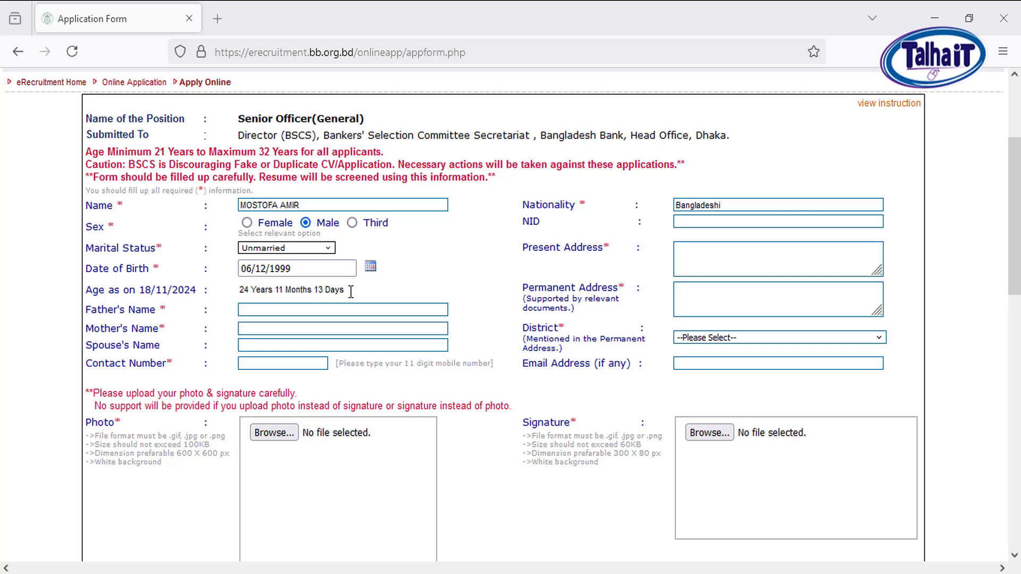
Check the applicant's calculated age as on 18/11/2024
{"action": "left_click_drag", "start_coordinate": [351, 291], "coordinate": [263, 291]}
{"action": "left_click_drag", "start_coordinate": [120, 292], "coordinate": [191, 286]}
{"action": "left_click", "coordinate": [233, 297]}
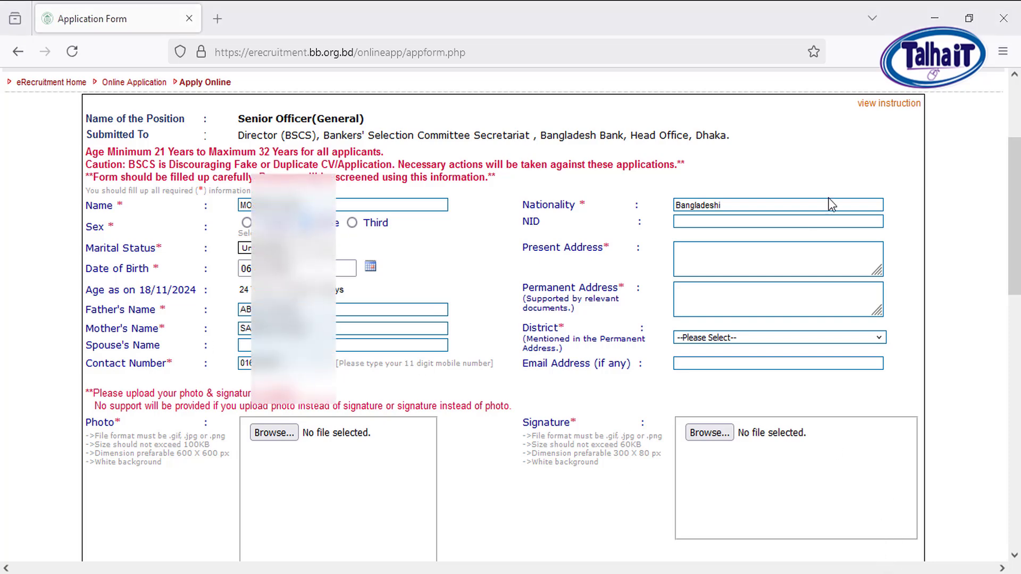
Fill in the applicant's national ID number, present address and permanent address
{"action": "left_click", "coordinate": [716, 222]}
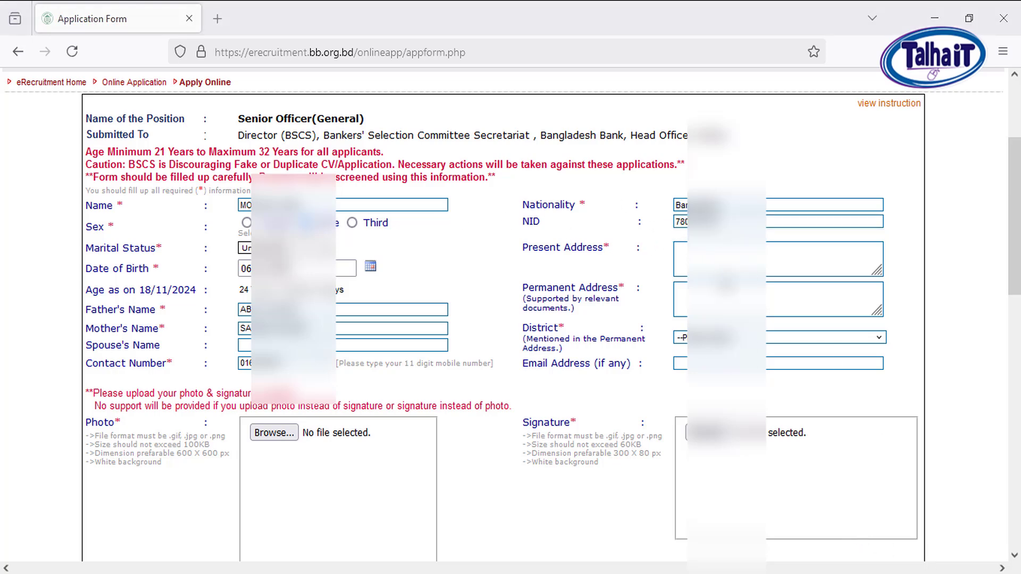
{"action": "left_click", "coordinate": [727, 258]}
{"action": "key", "text": "ctrl+v"}
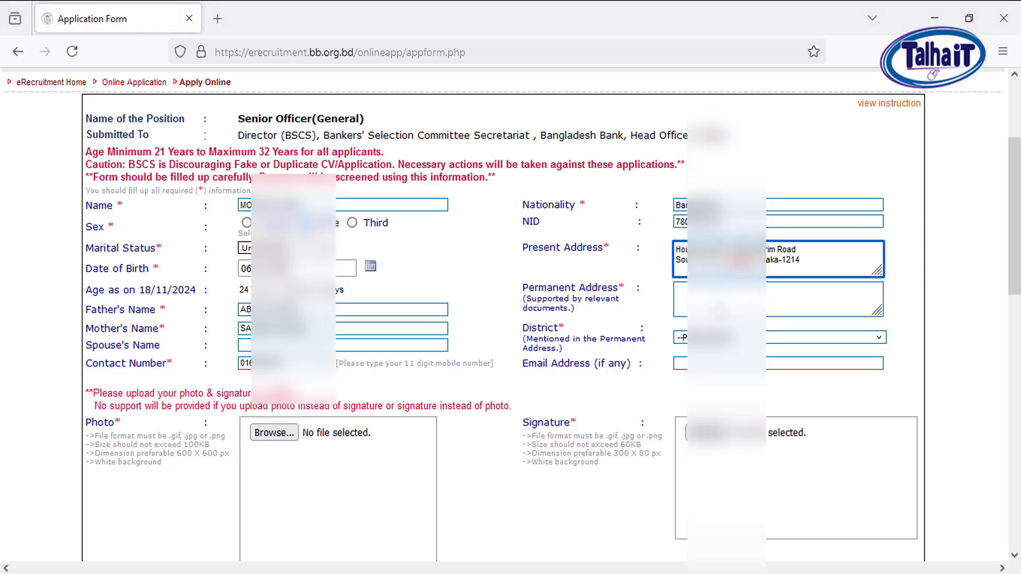
{"action": "left_click", "coordinate": [708, 299]}
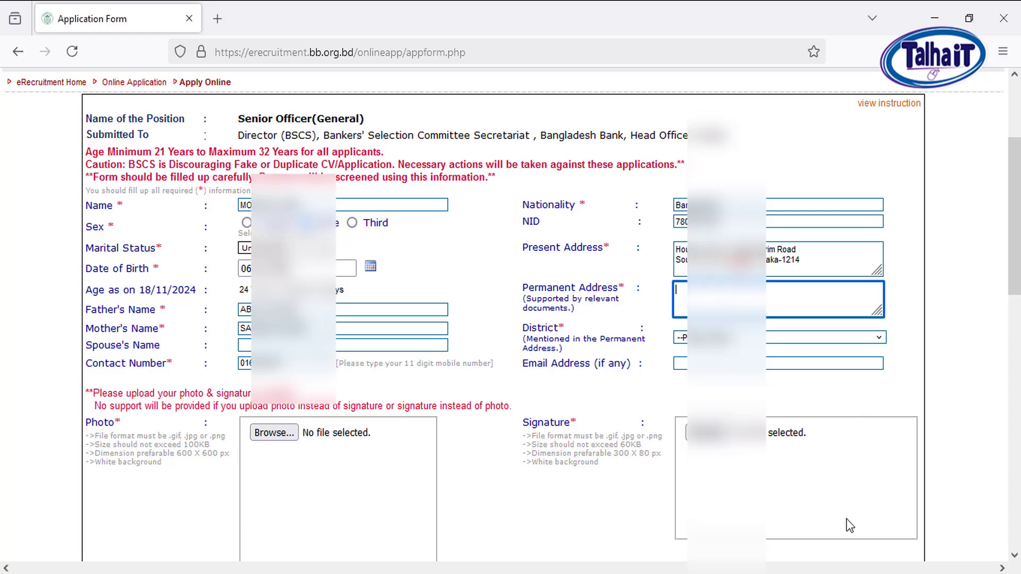
{"action": "key", "text": "ctrl+v"}
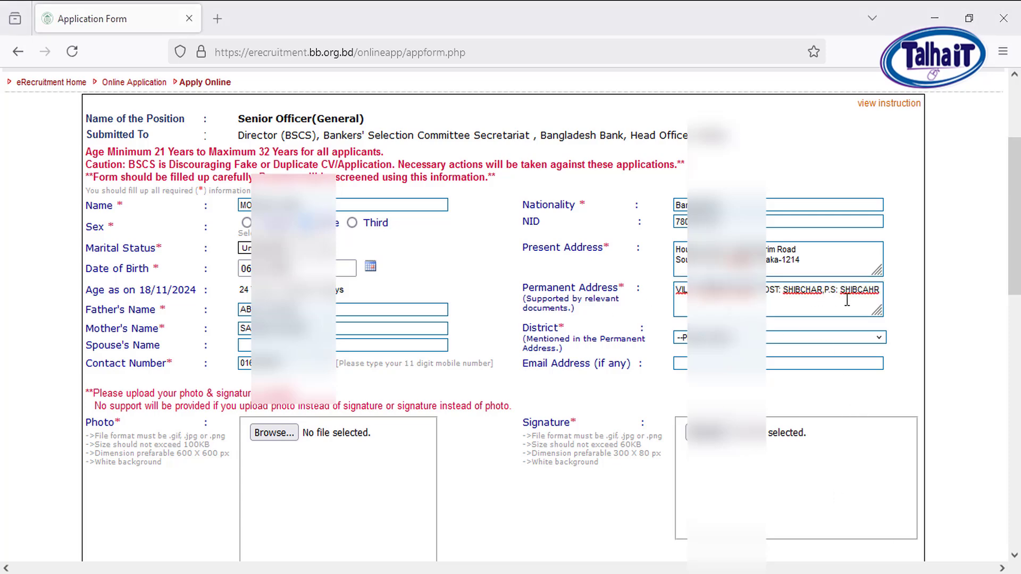
Select the district that belongs to the applicant's permanent address
{"action": "left_click", "coordinate": [824, 337]}
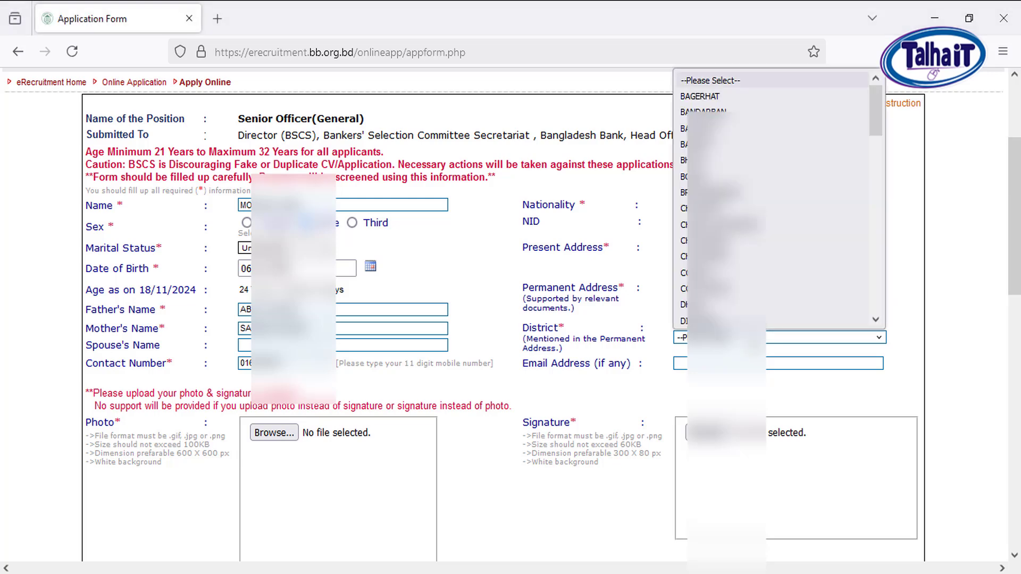
{"action": "type", "text": "sh"}
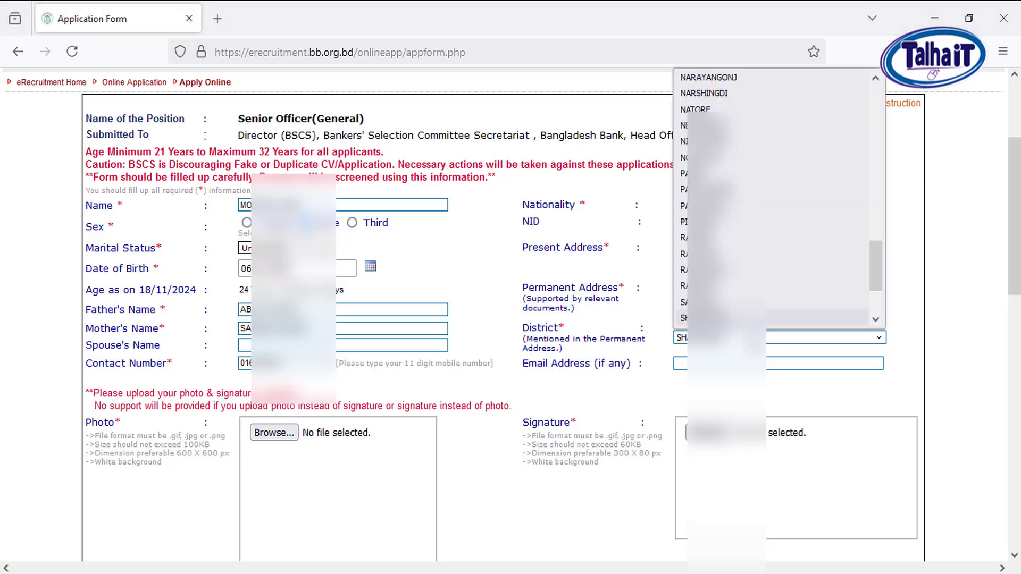
{"action": "key", "text": "Down"}
{"action": "key", "text": "Up"}
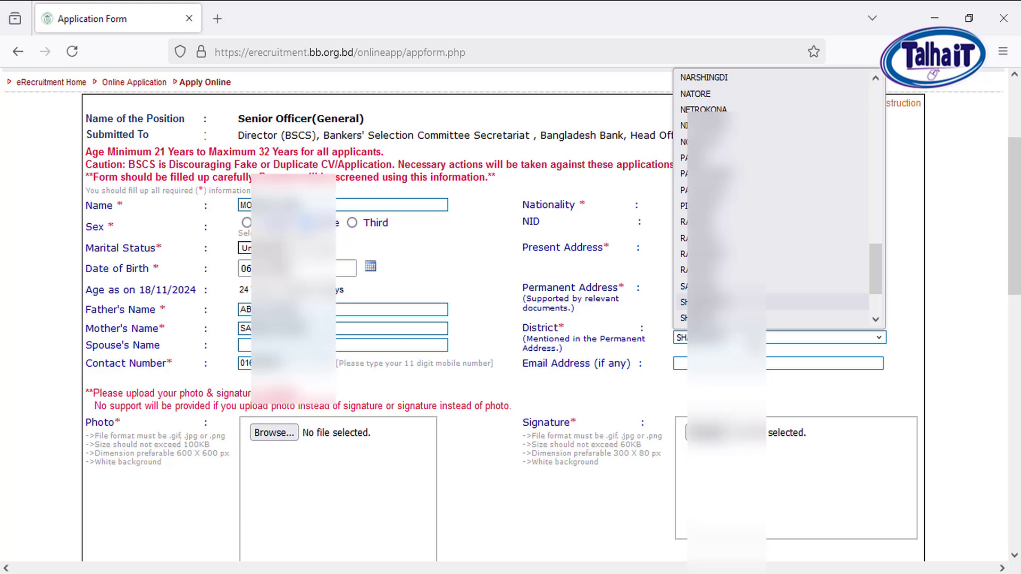
{"action": "key", "text": "Return"}
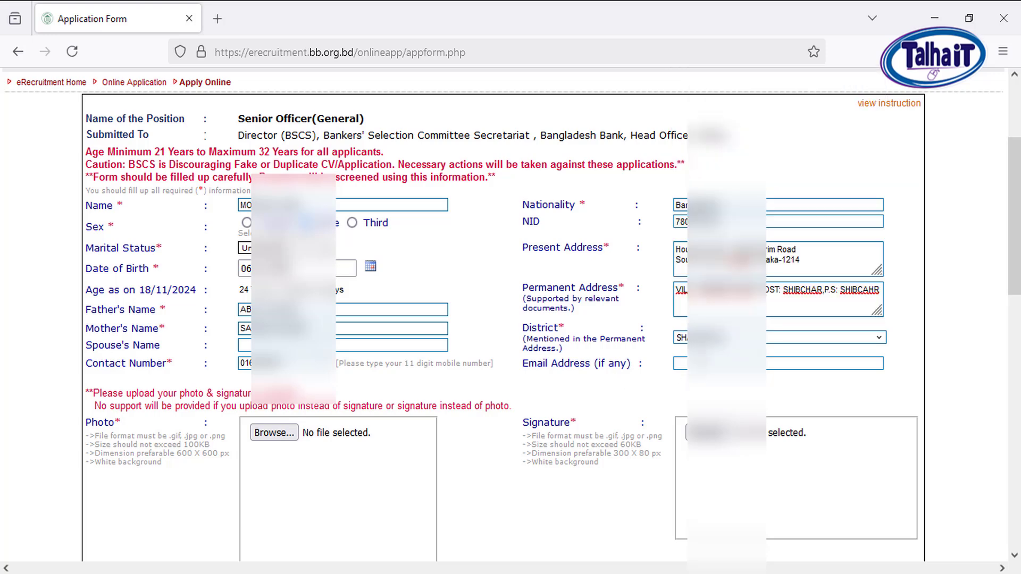
Examine the upload warning and the file format, size, dimension and background requirements for the photo and signature
{"action": "scroll", "coordinate": [394, 185], "scroll_direction": "down", "scroll_amount": 5}
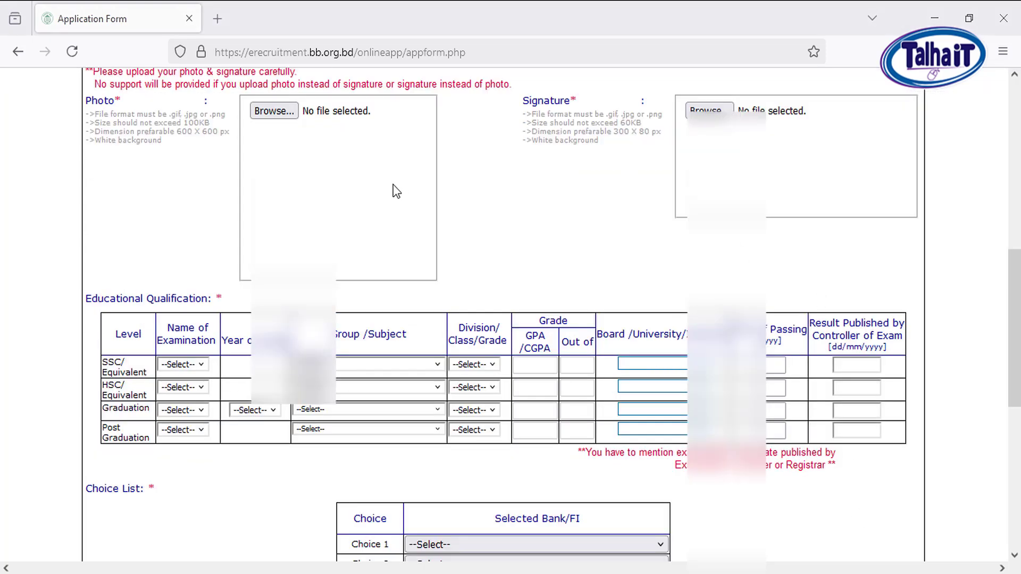
{"action": "scroll", "coordinate": [365, 207], "scroll_direction": "up", "scroll_amount": 1}
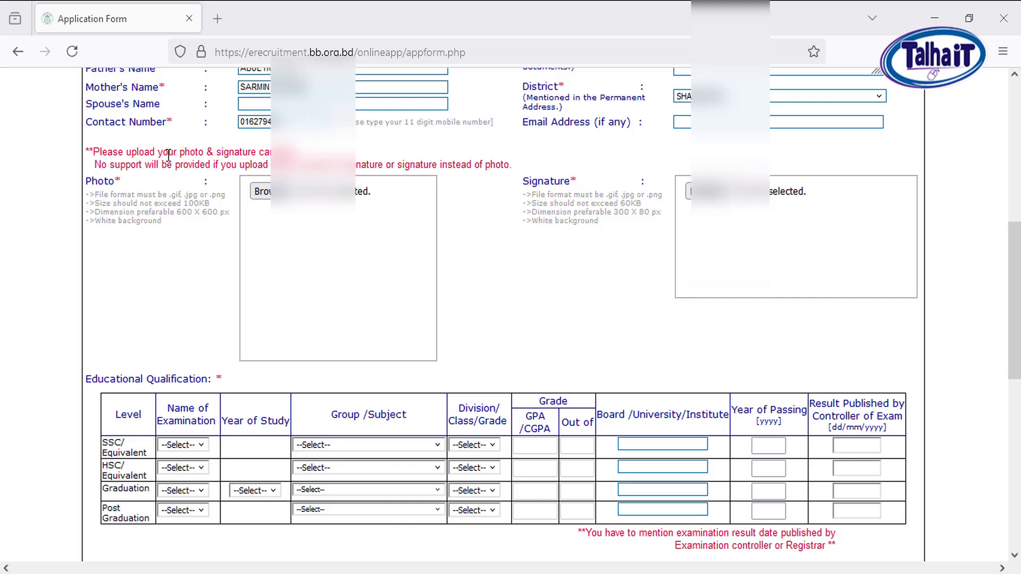
{"action": "left_click_drag", "start_coordinate": [168, 152], "coordinate": [462, 164]}
{"action": "left_click", "coordinate": [474, 164]}
{"action": "left_click_drag", "start_coordinate": [173, 233], "coordinate": [99, 194]}
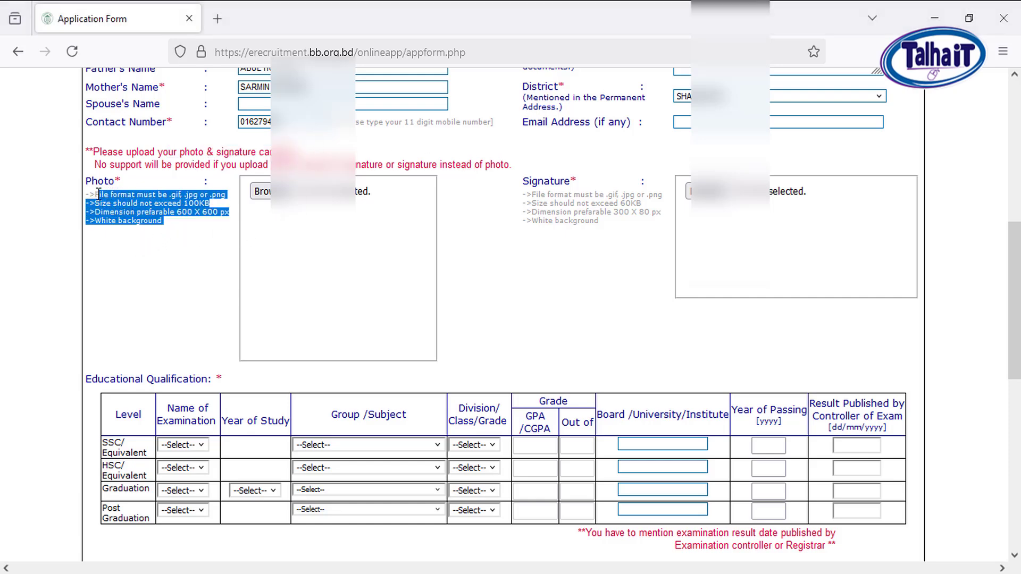
{"action": "left_click", "coordinate": [146, 223]}
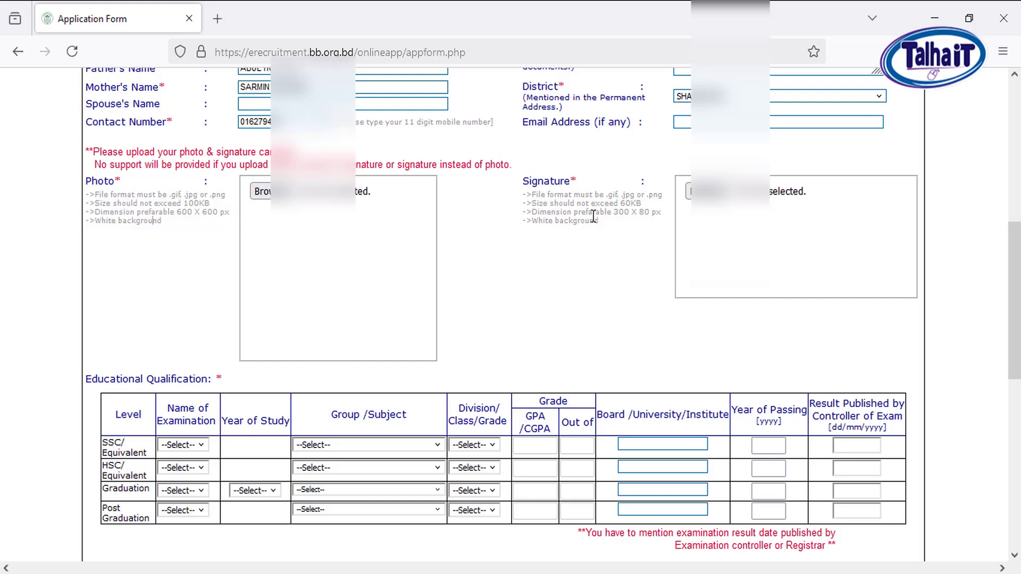
{"action": "left_click_drag", "start_coordinate": [597, 221], "coordinate": [558, 183]}
{"action": "left_click", "coordinate": [578, 236]}
Upload the applicant's photo from the Applicant folder on the DOCUMENT'S ALL (F:) drive
{"action": "left_click", "coordinate": [266, 192]}
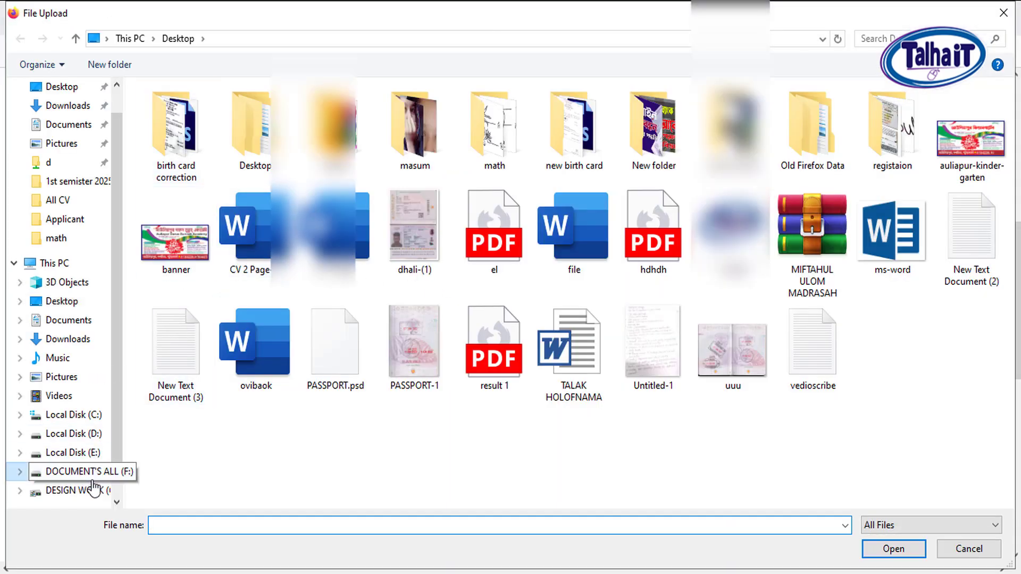
{"action": "left_click", "coordinate": [85, 473]}
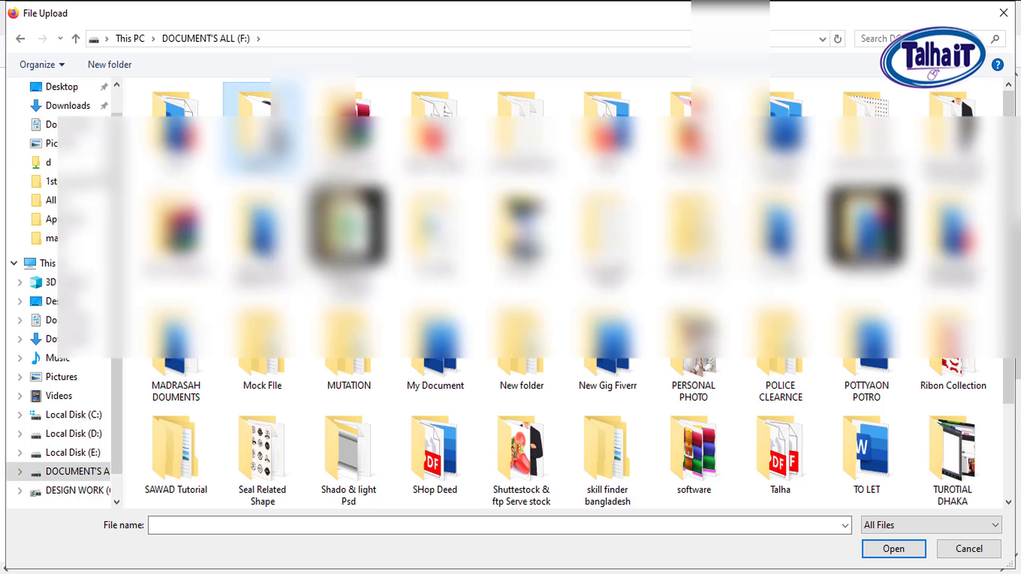
{"action": "double_click", "coordinate": [261, 139]}
{"action": "left_click", "coordinate": [259, 250]}
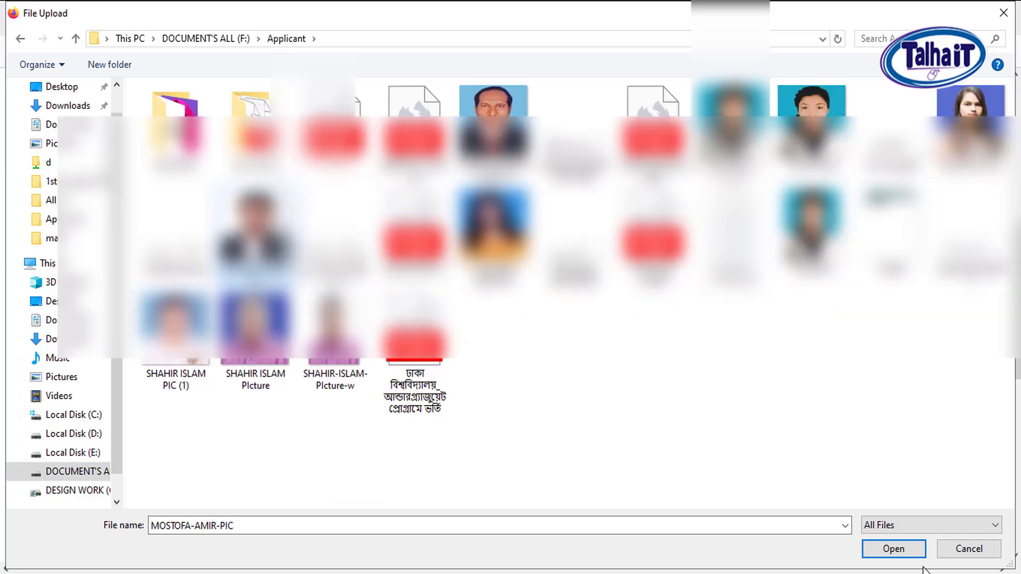
{"action": "left_click", "coordinate": [904, 550]}
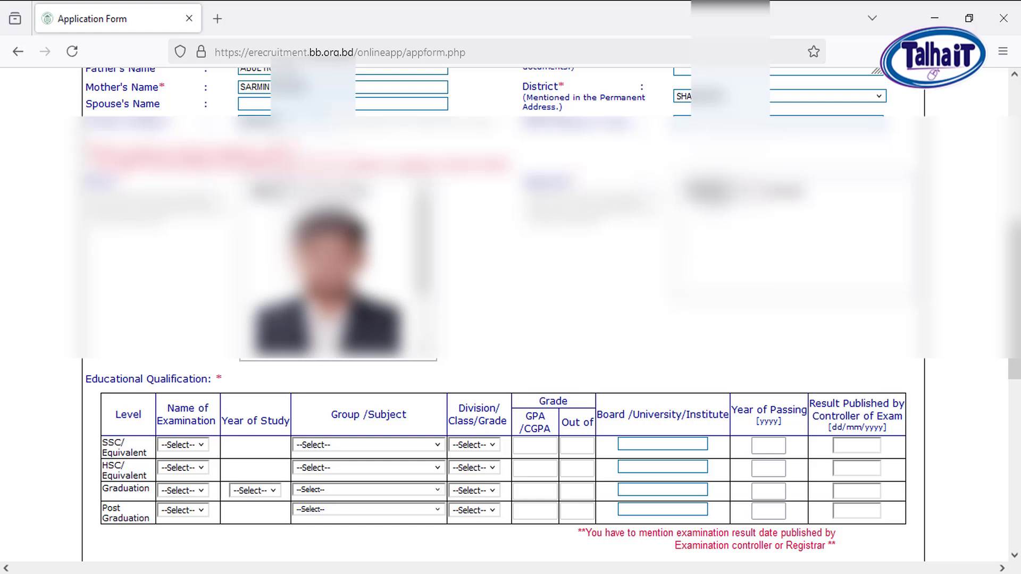
Upload the applicant's signature image from the Applicant folder
{"action": "left_click", "coordinate": [709, 190]}
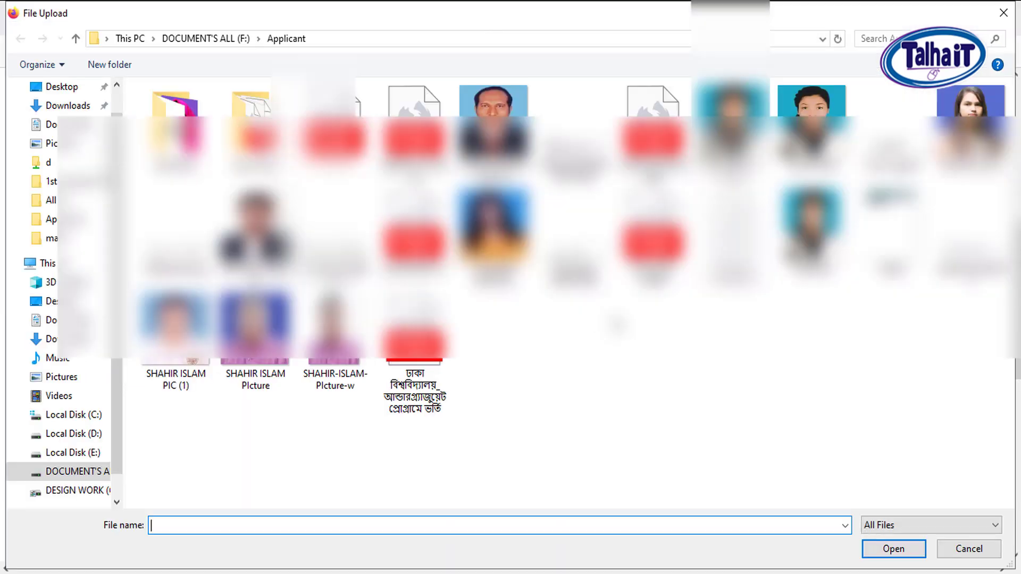
{"action": "left_click", "coordinate": [335, 234]}
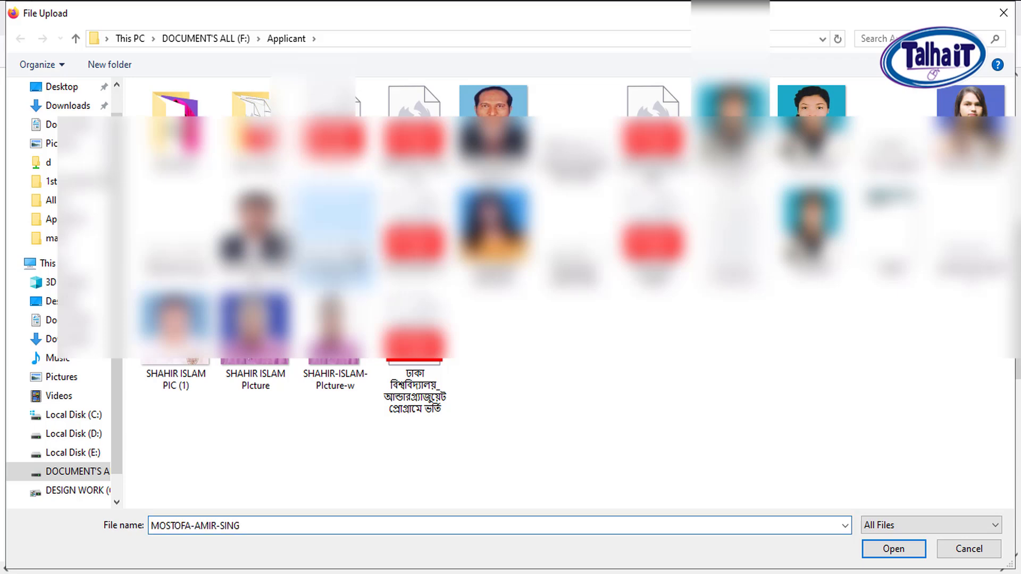
{"action": "left_click", "coordinate": [893, 549]}
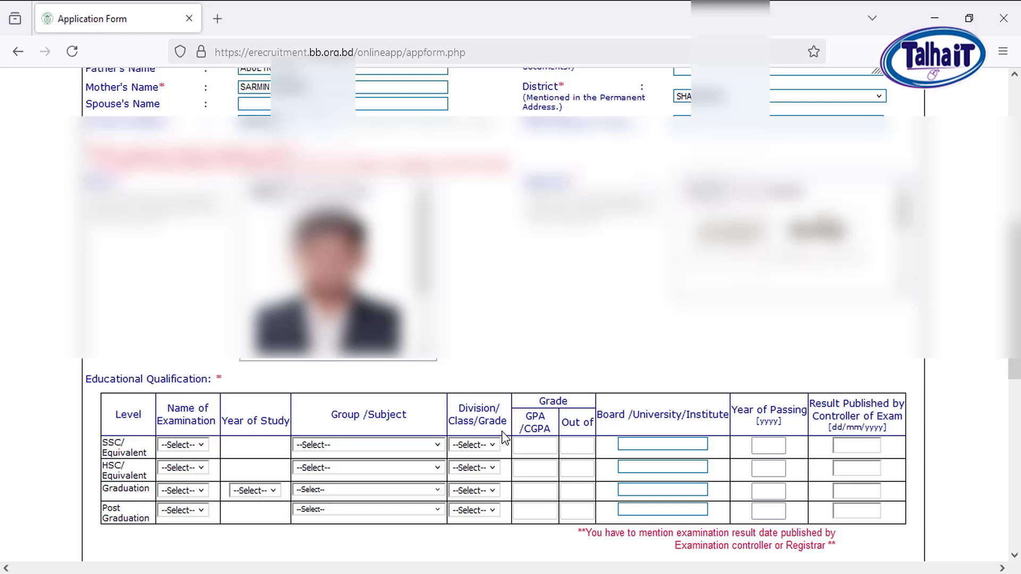
In the SSC/Equivalent row, choose SSC as the examination, Science as the group and Grade as the result type
{"action": "scroll", "coordinate": [532, 420], "scroll_direction": "down", "scroll_amount": 2}
{"action": "scroll", "coordinate": [531, 425], "scroll_direction": "down", "scroll_amount": 4}
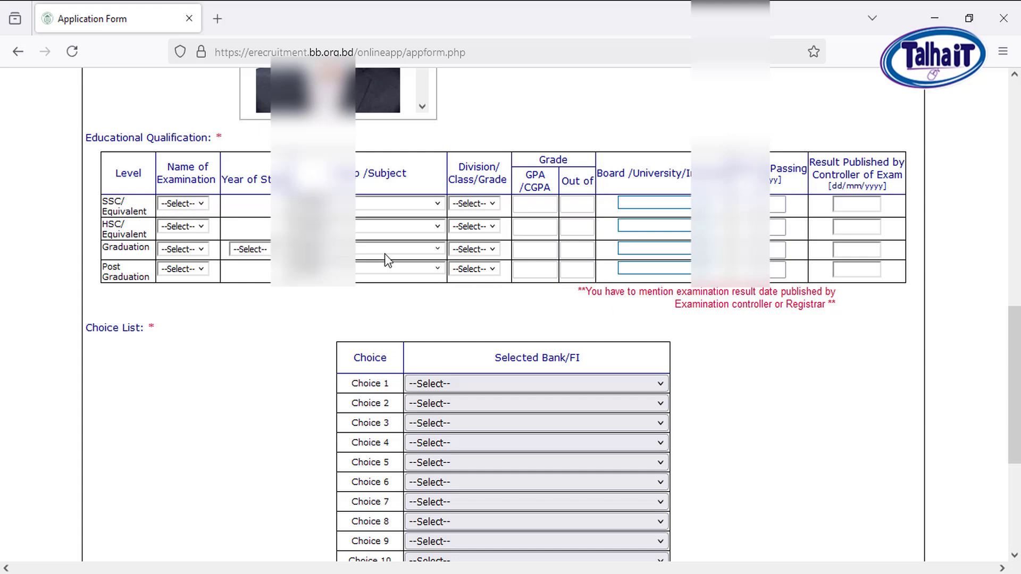
{"action": "left_click", "coordinate": [202, 203]}
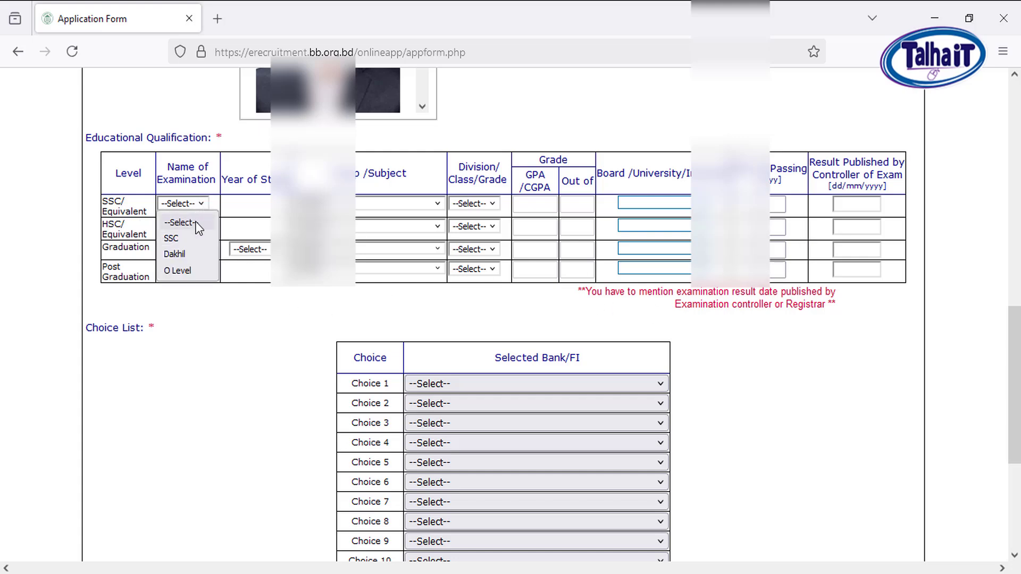
{"action": "left_click", "coordinate": [183, 244]}
{"action": "left_click", "coordinate": [374, 204]}
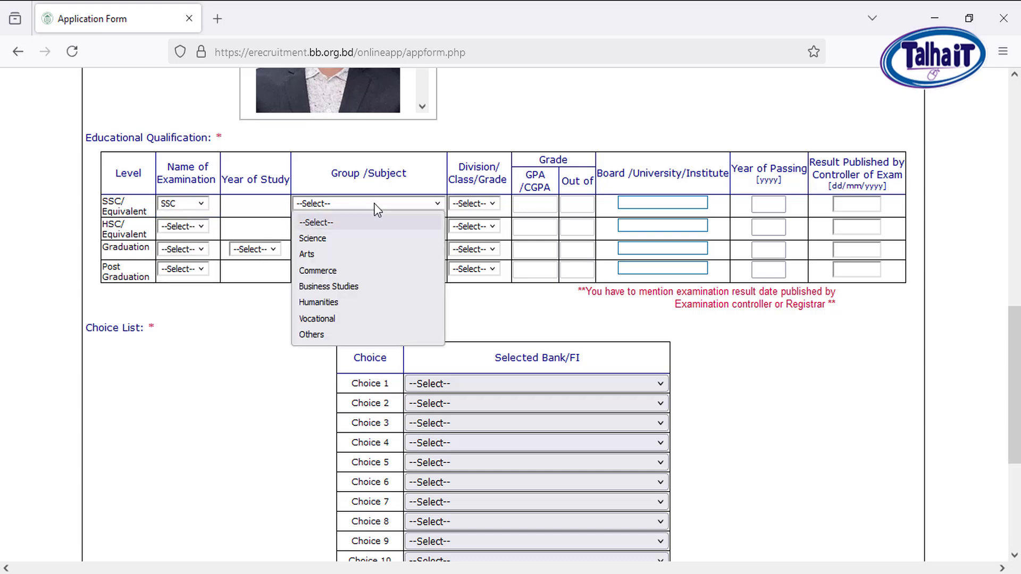
{"action": "left_click", "coordinate": [375, 288]}
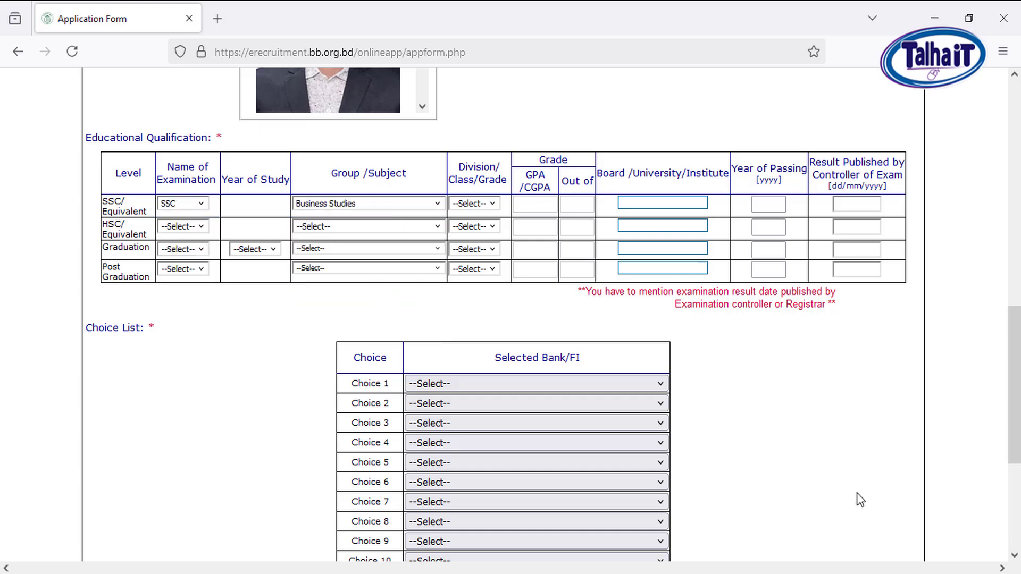
{"action": "left_click", "coordinate": [407, 205]}
{"action": "left_click", "coordinate": [353, 238]}
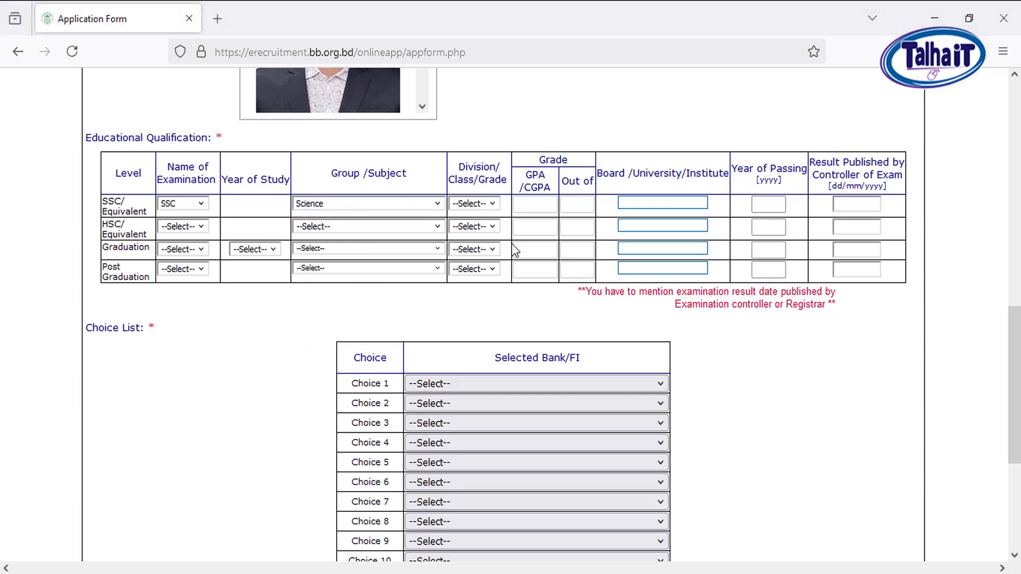
{"action": "left_click", "coordinate": [489, 203]}
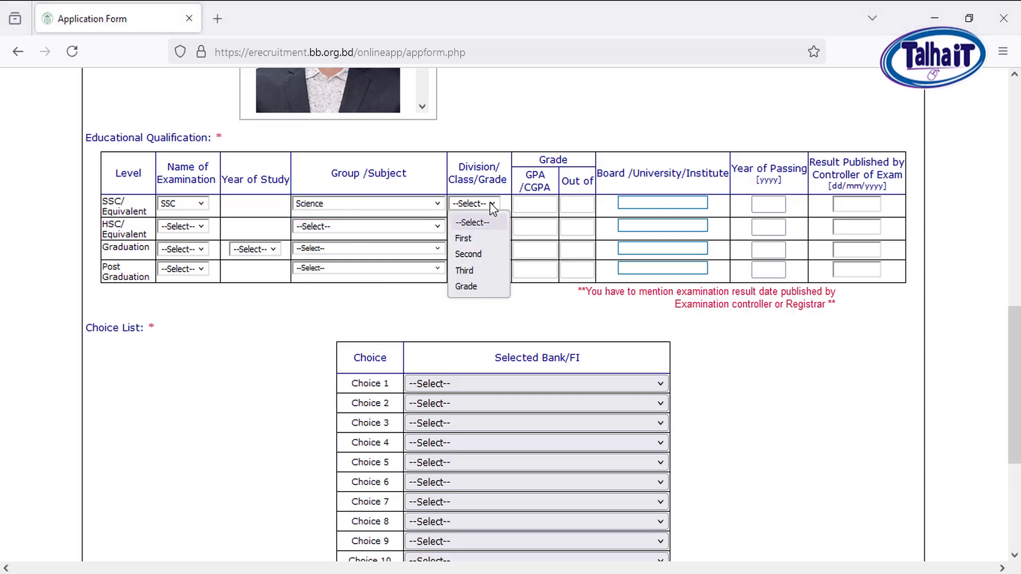
{"action": "left_click", "coordinate": [473, 286]}
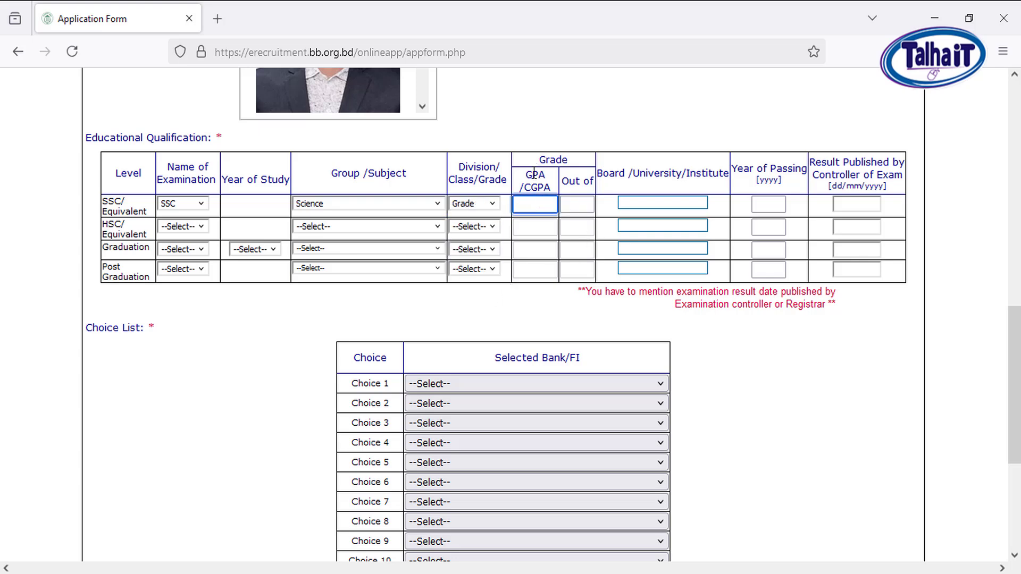
Enter the SSC result as GPA 4.28 out of 5
{"action": "left_click", "coordinate": [579, 206]}
{"action": "type", "text": "4"}
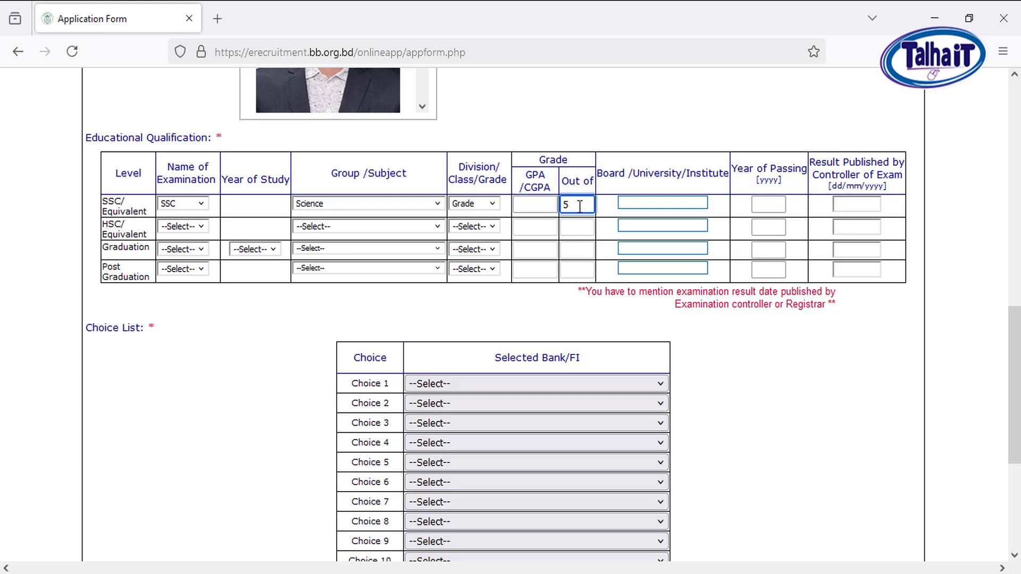
{"action": "left_click", "coordinate": [539, 204]}
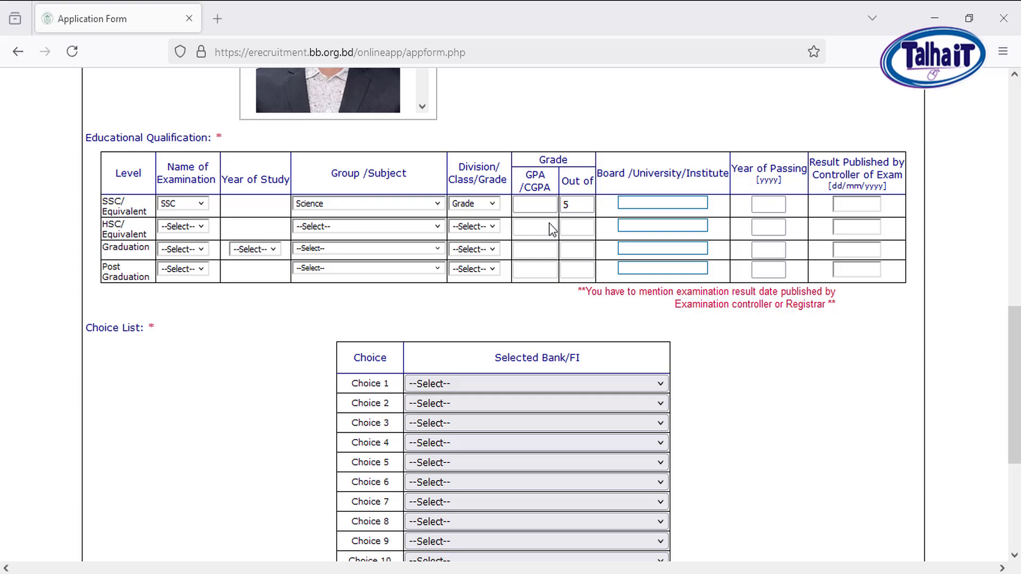
{"action": "left_click", "coordinate": [542, 204]}
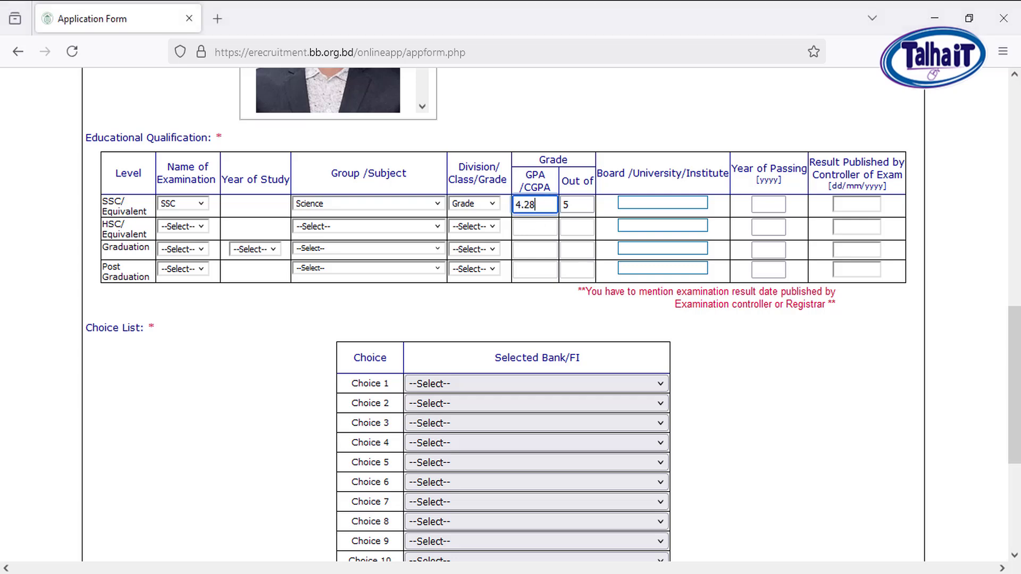
Enter DHAKA as the SSC board and 2018 as the year of passing
{"action": "left_click", "coordinate": [671, 204]}
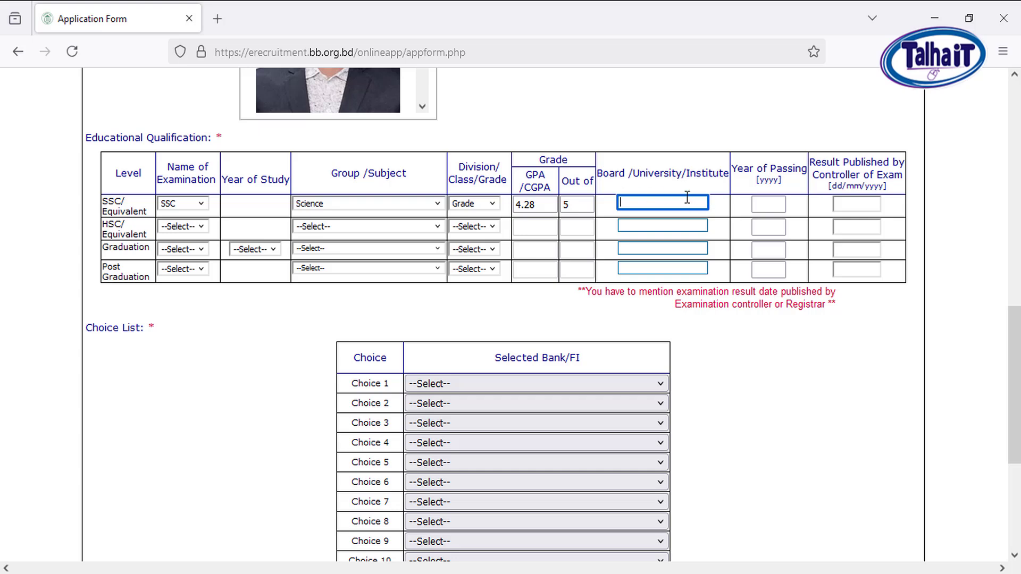
{"action": "key", "text": "Tab"}
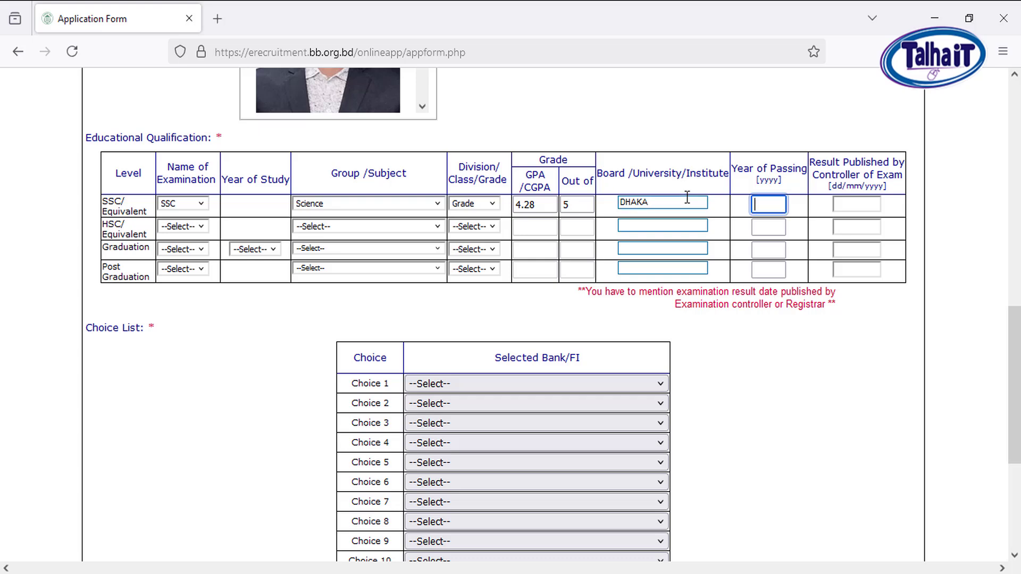
{"action": "type", "text": "2018"}
{"action": "key", "text": "Tab"}
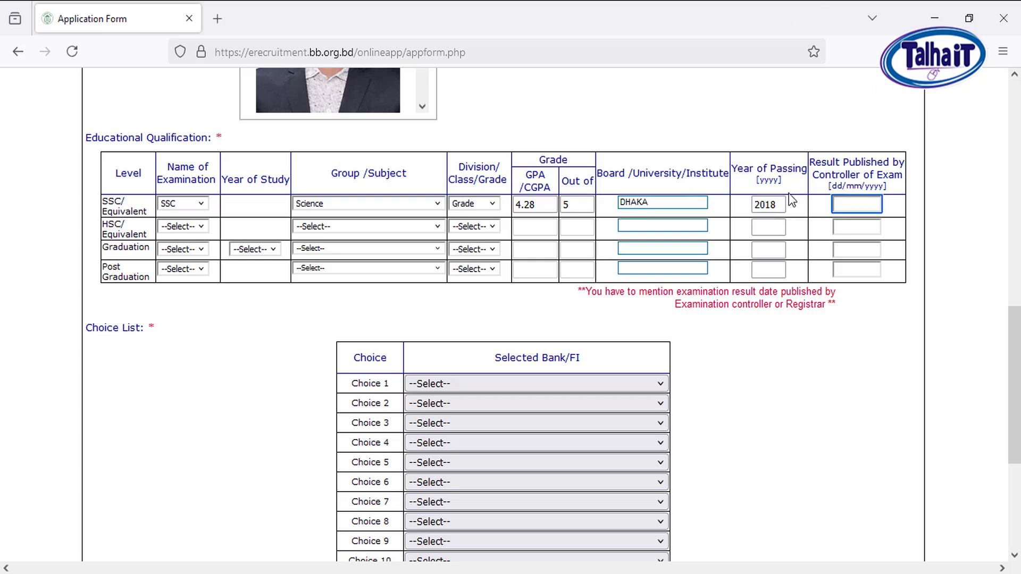
Change the SSC year of passing to 2016 and enter 11/05/2016 as the result publication date
{"action": "double_click", "coordinate": [757, 200]}
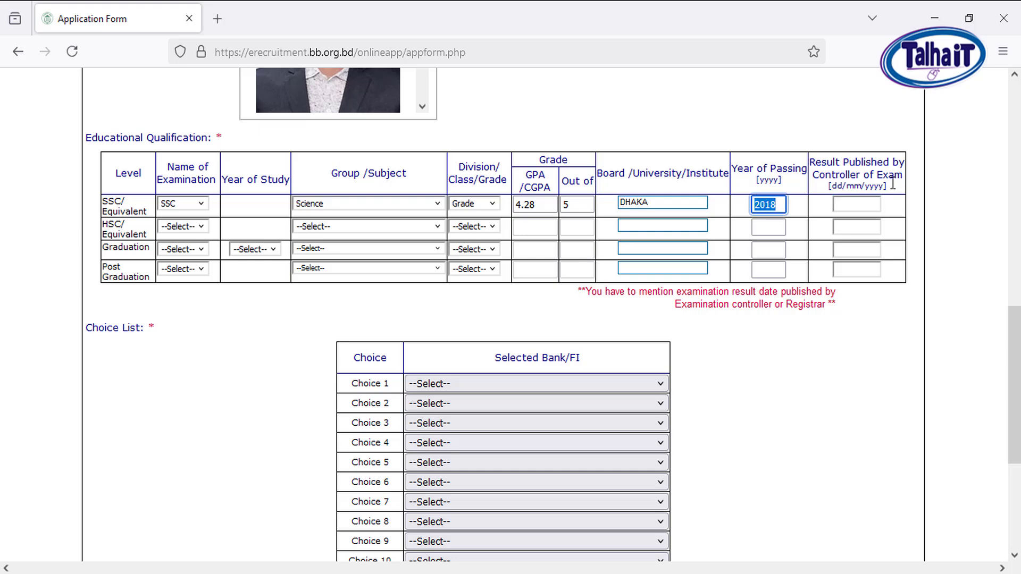
{"action": "left_click_drag", "start_coordinate": [899, 186], "coordinate": [855, 204]}
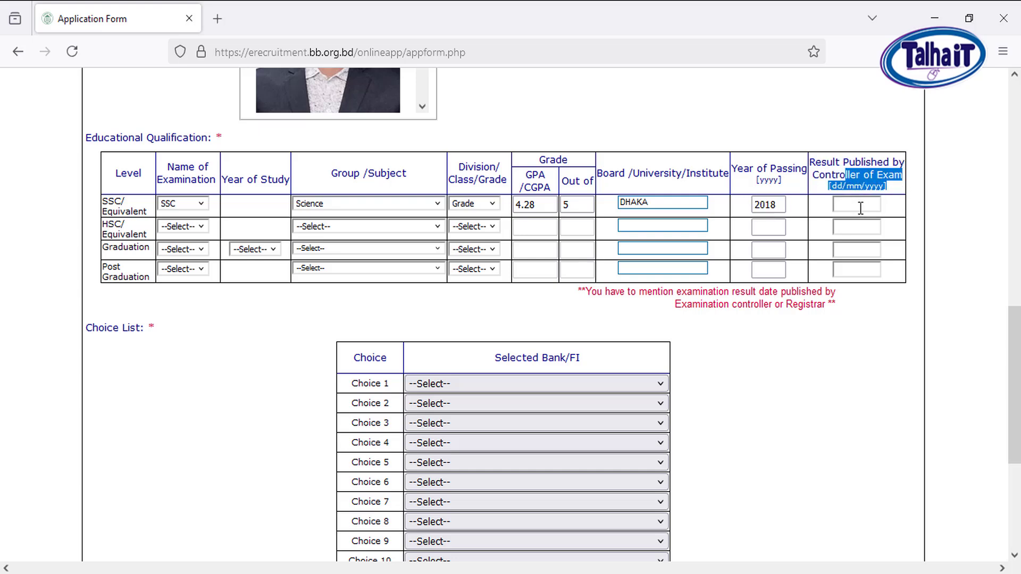
{"action": "left_click", "coordinate": [860, 206]}
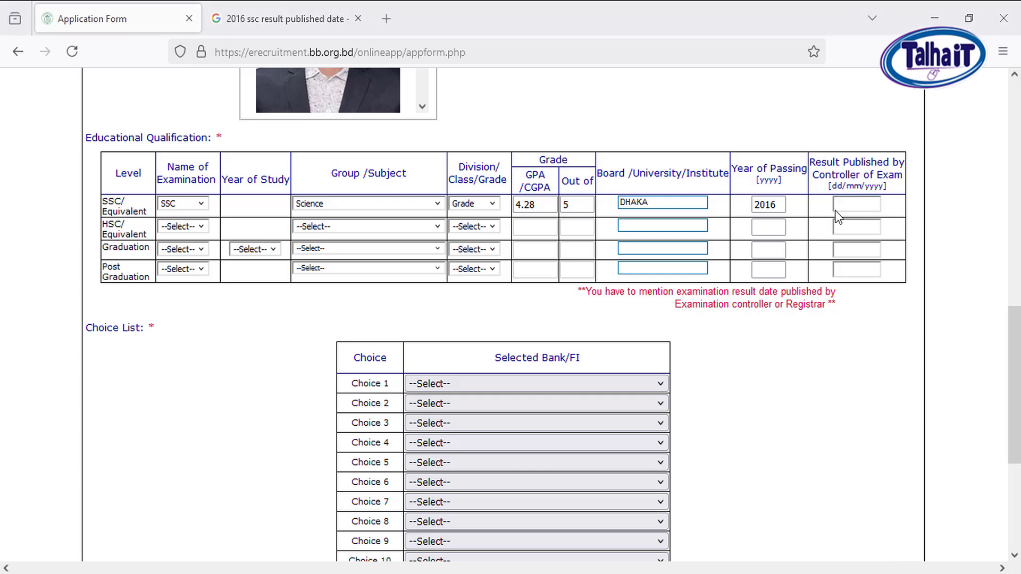
{"action": "left_click", "coordinate": [842, 207]}
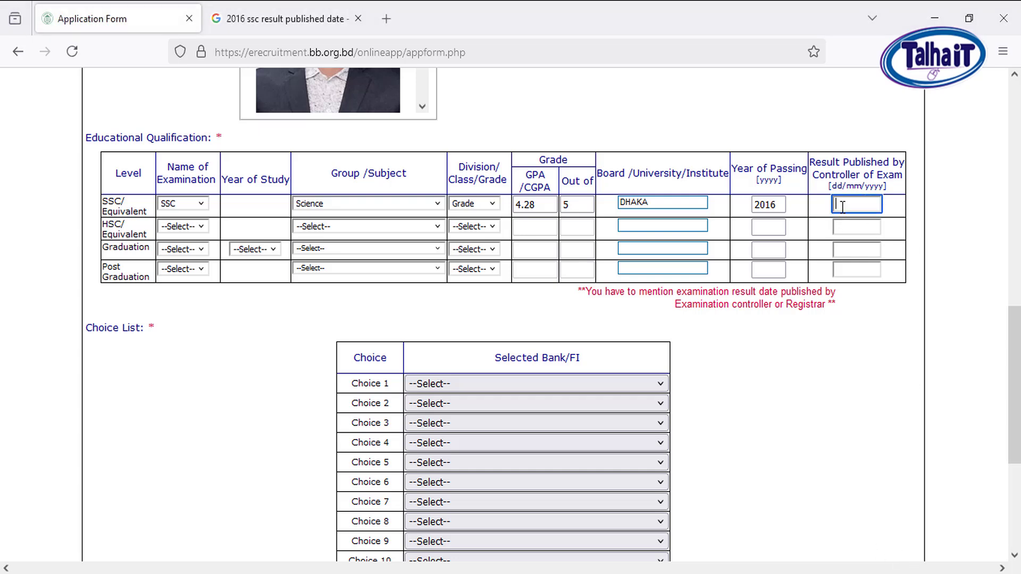
{"action": "type", "text": "11/05/2016"}
In the HSC/Equivalent row, choose HSC as the examination, Science as the group and Grade as the result type
{"action": "left_click", "coordinate": [195, 228]}
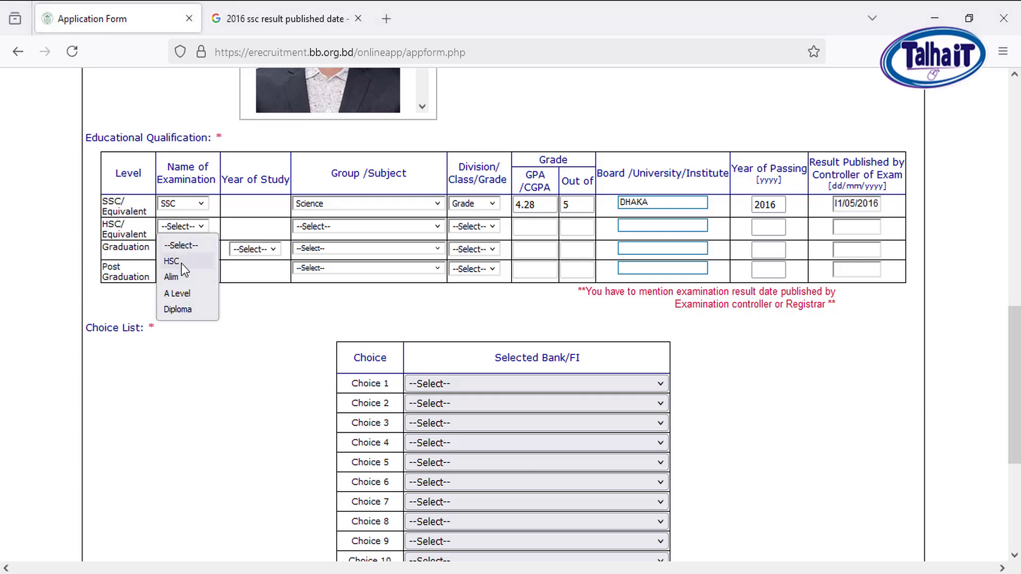
{"action": "left_click", "coordinate": [181, 263]}
{"action": "left_click", "coordinate": [179, 226]}
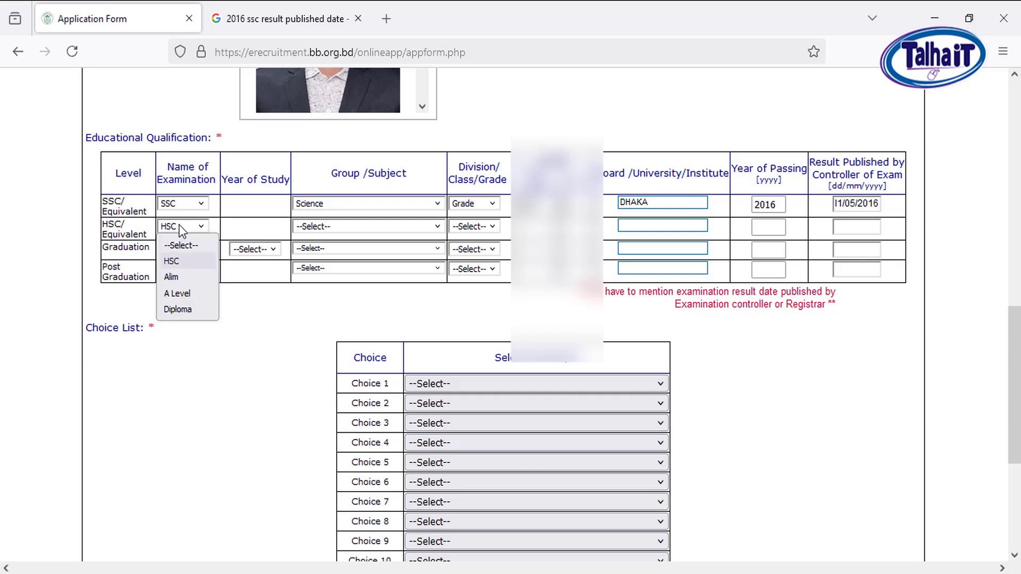
{"action": "left_click", "coordinate": [178, 263]}
{"action": "left_click", "coordinate": [358, 226]}
{"action": "left_click", "coordinate": [323, 261]}
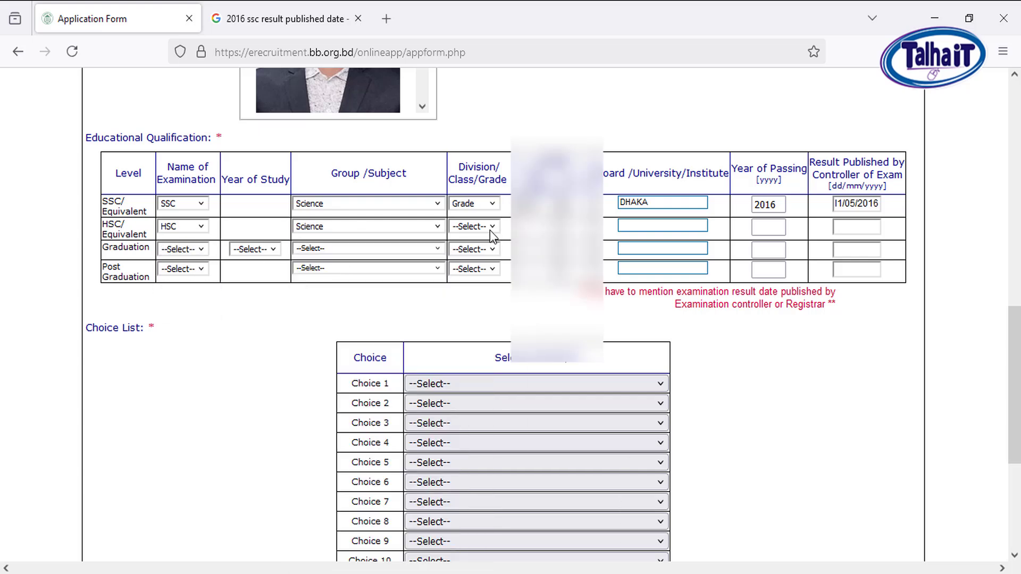
{"action": "left_click", "coordinate": [487, 228]}
{"action": "left_click", "coordinate": [467, 309]}
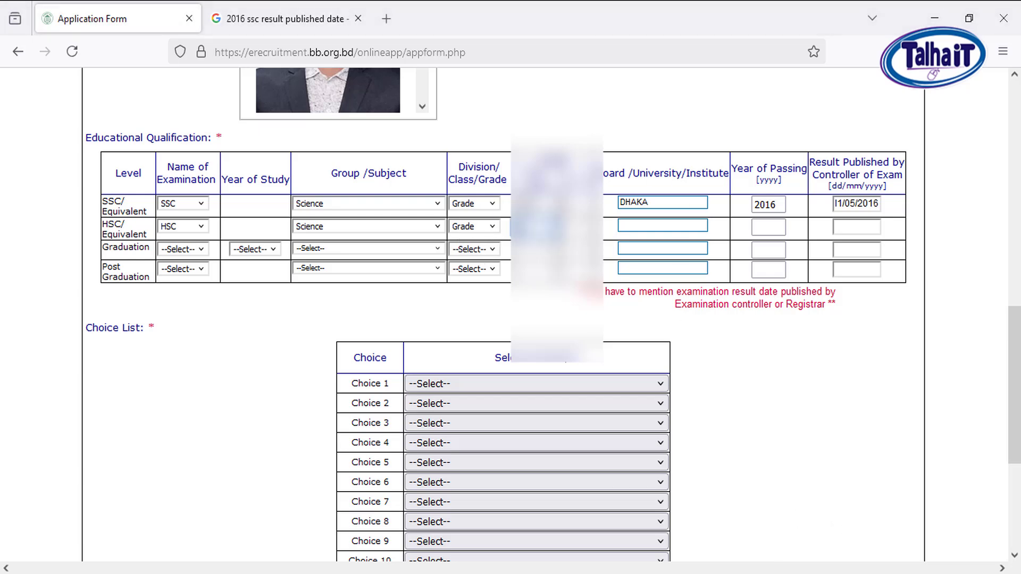
Enter DHAKA as the HSC board and 2018 as the year of passing, and proceed to the result publication date
{"action": "key", "text": "Tab"}
{"action": "key", "text": "Tab"}
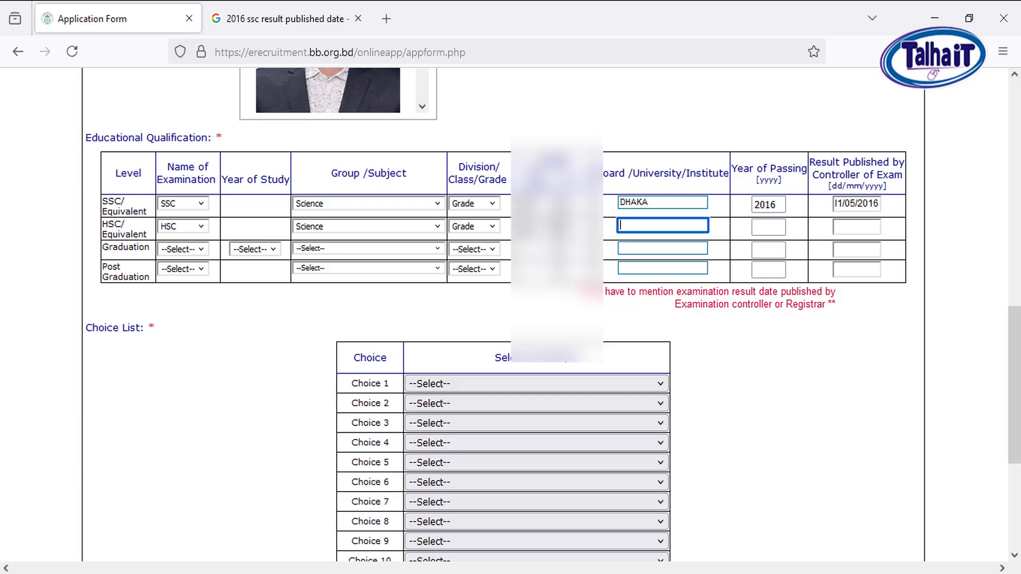
{"action": "type", "text": "DHAKA"}
{"action": "key", "text": "Tab"}
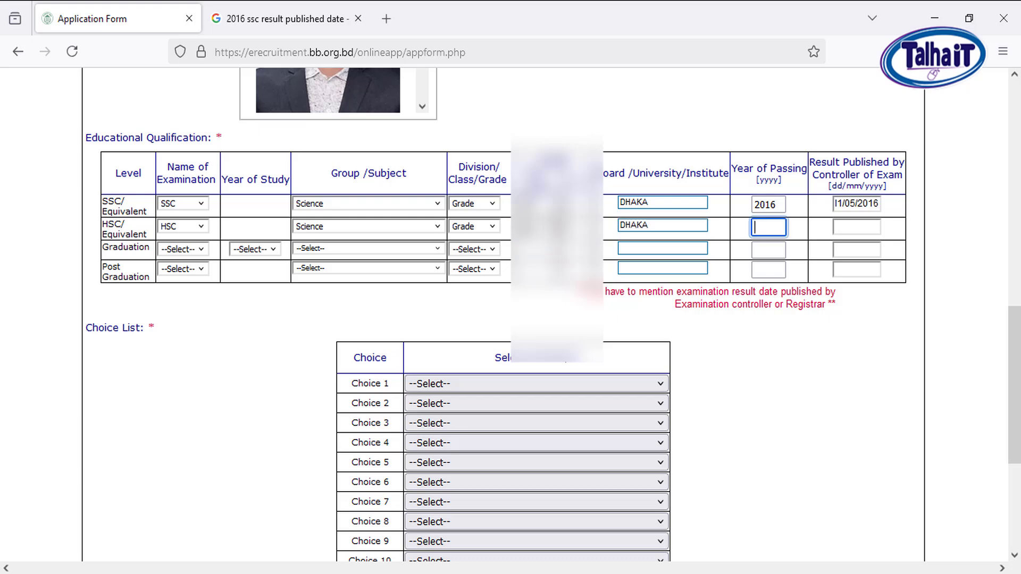
{"action": "type", "text": "2018"}
{"action": "key", "text": "Tab"}
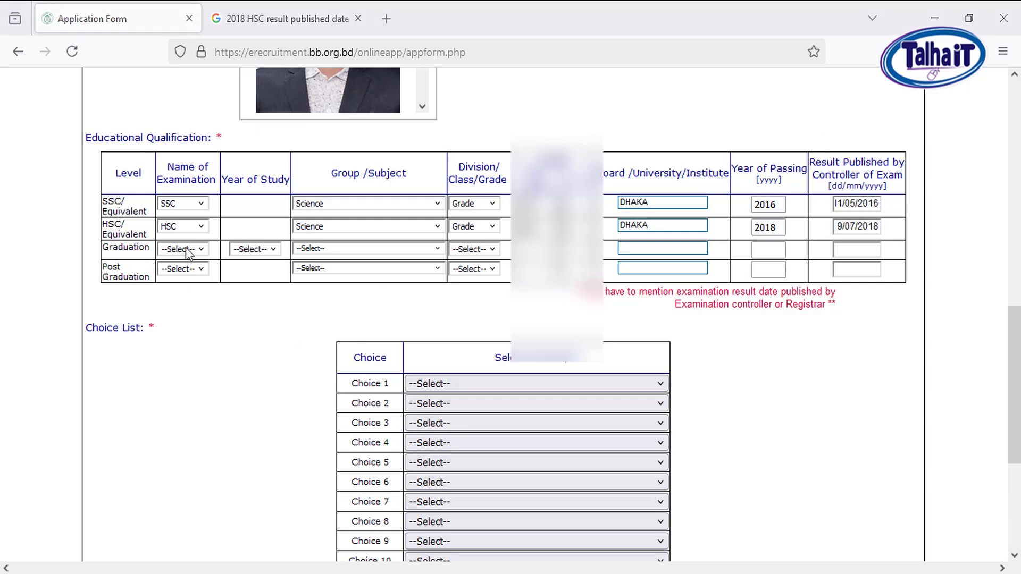
Choose B.A. as the examination in the Graduation row
{"action": "left_click", "coordinate": [190, 250]}
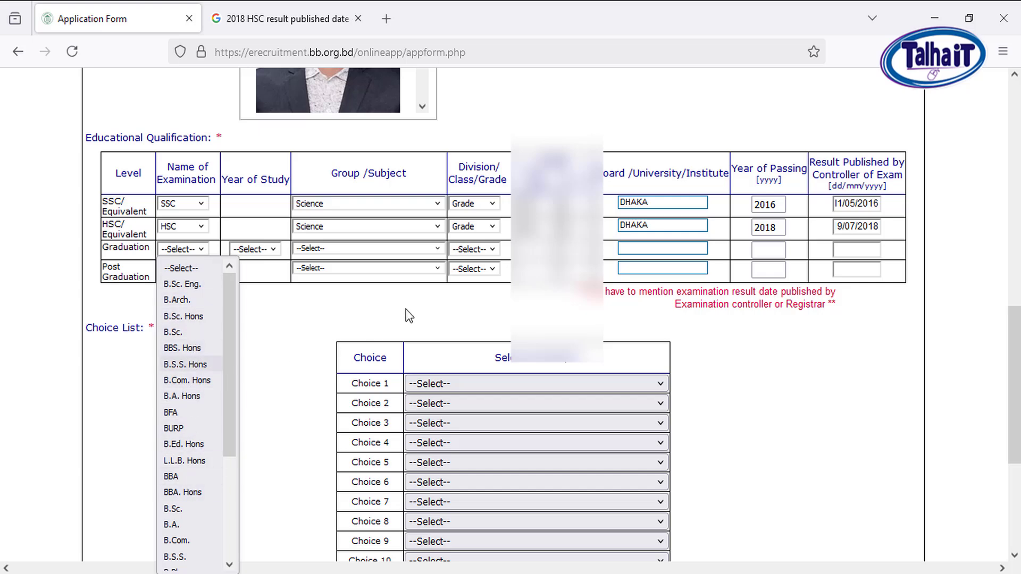
{"action": "left_click", "coordinate": [343, 312]}
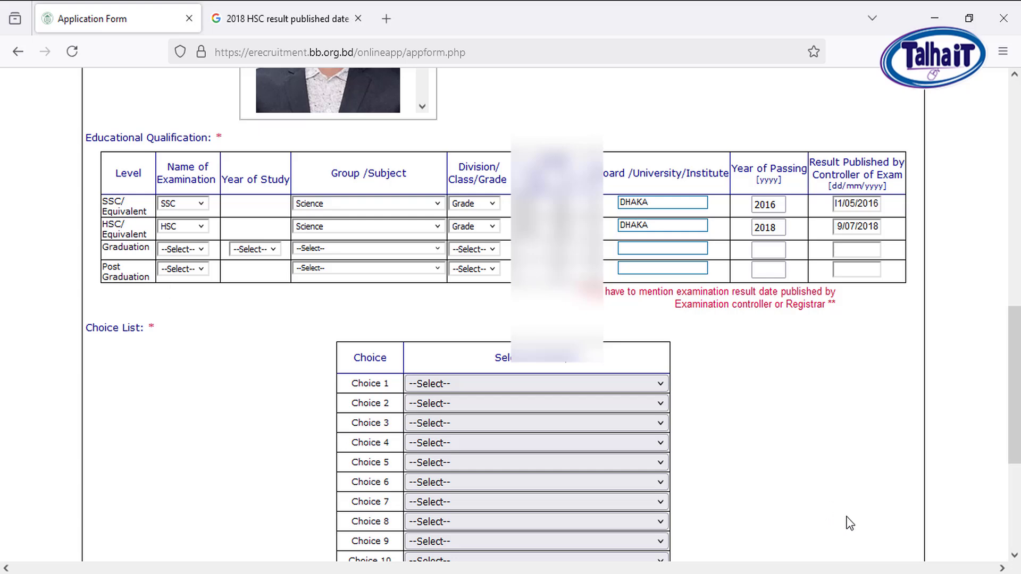
{"action": "left_click", "coordinate": [179, 248]}
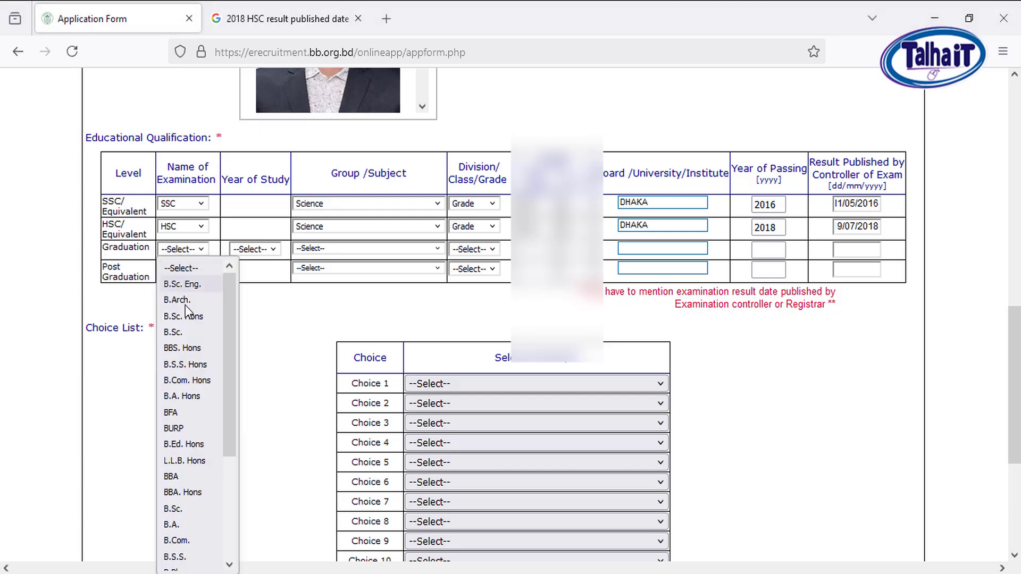
{"action": "type", "text": "ba"}
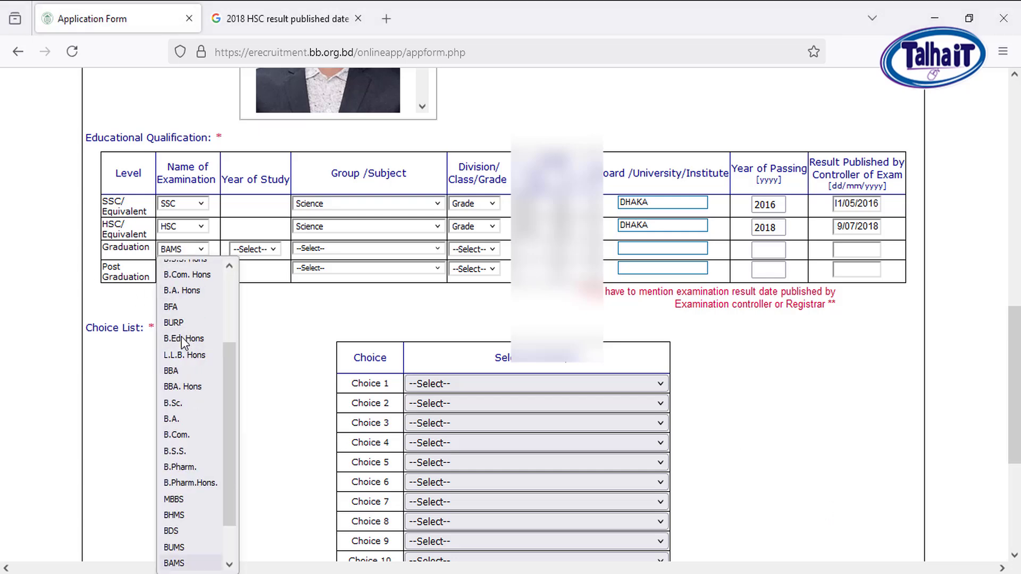
{"action": "key", "text": "Down"}
{"action": "key", "text": "Down"}
{"action": "key", "text": "Down"}
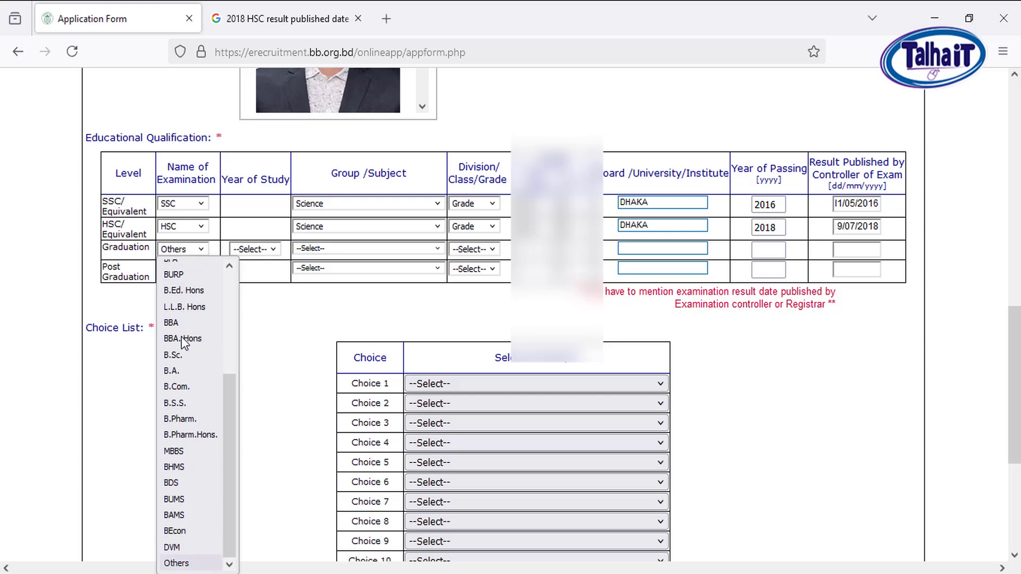
{"action": "left_click", "coordinate": [181, 370]}
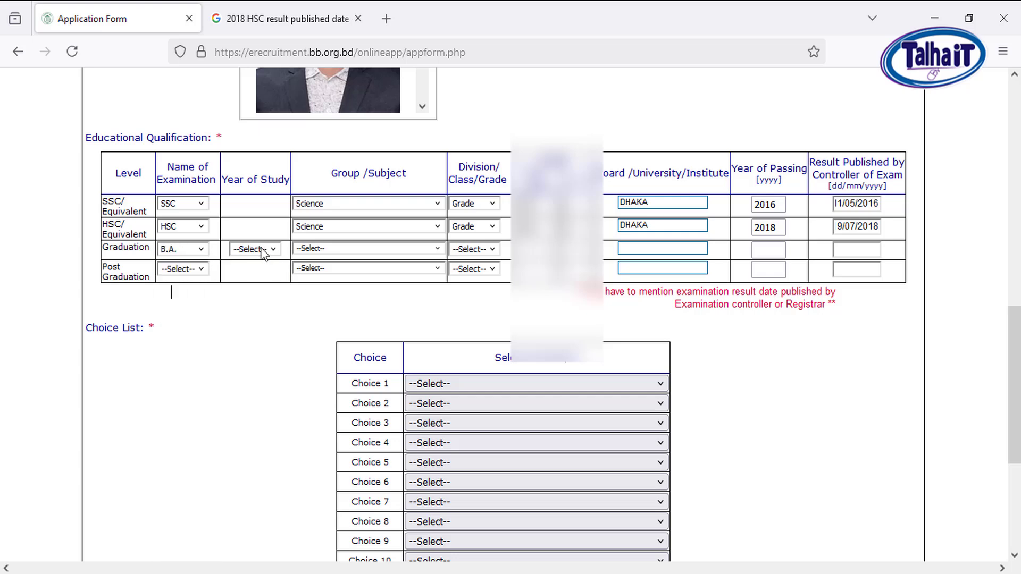
For the Graduation row, choose 4 years of study, History as the subject and Grade as the result type
{"action": "left_click", "coordinate": [262, 250]}
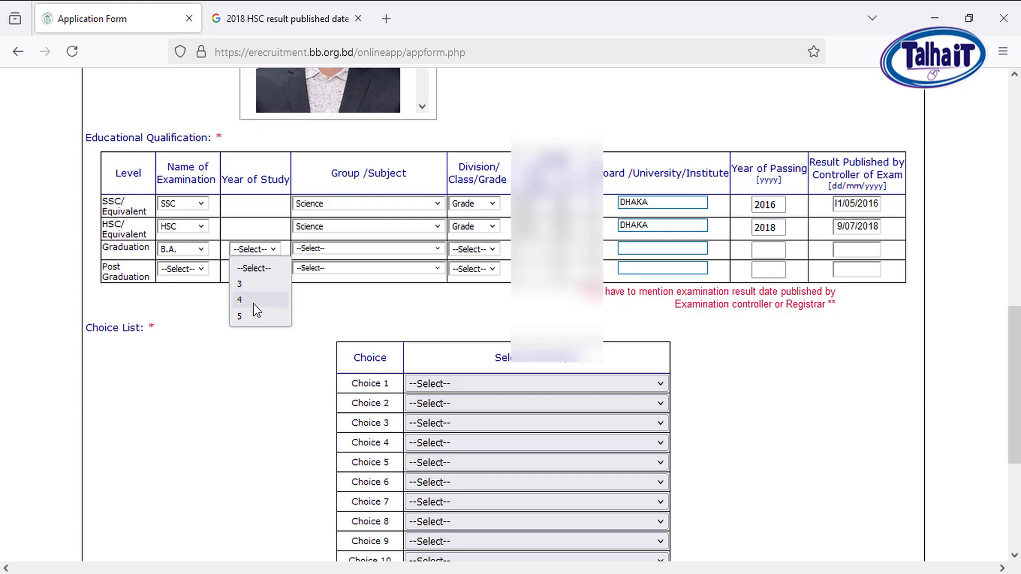
{"action": "left_click", "coordinate": [254, 301]}
{"action": "left_click", "coordinate": [377, 249]}
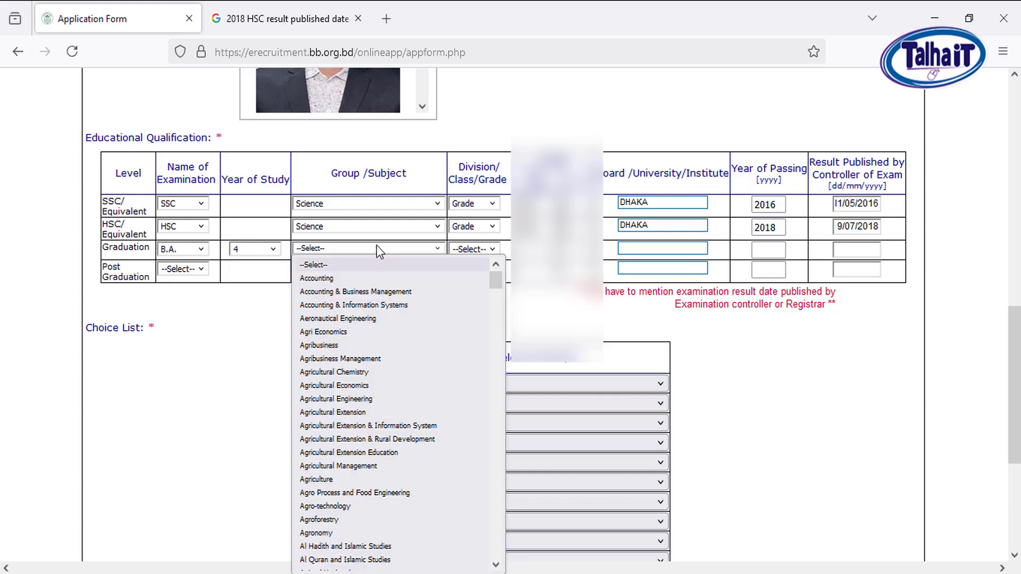
{"action": "type", "text": "hi"}
{"action": "key", "text": "Return"}
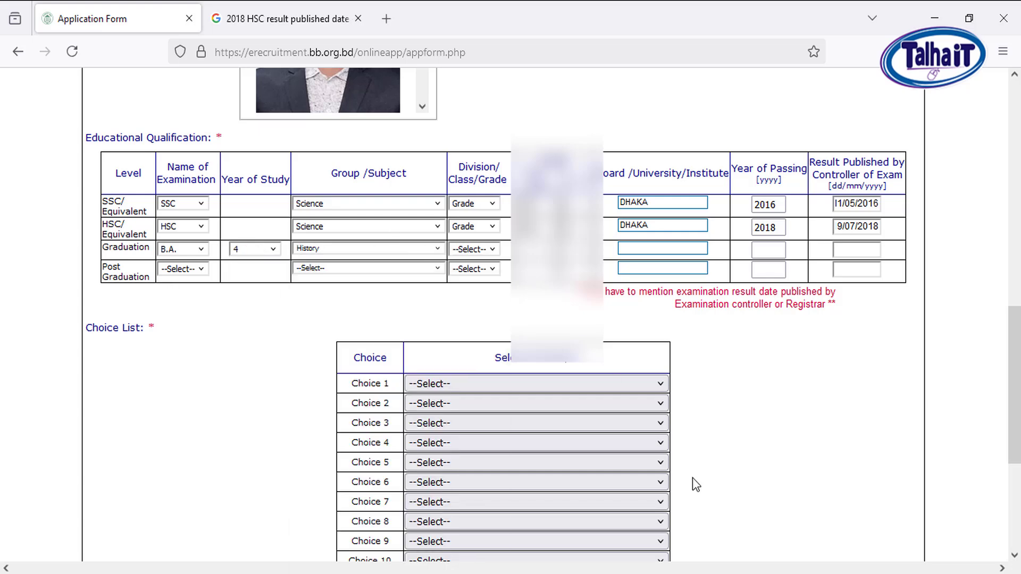
{"action": "left_click", "coordinate": [477, 250]}
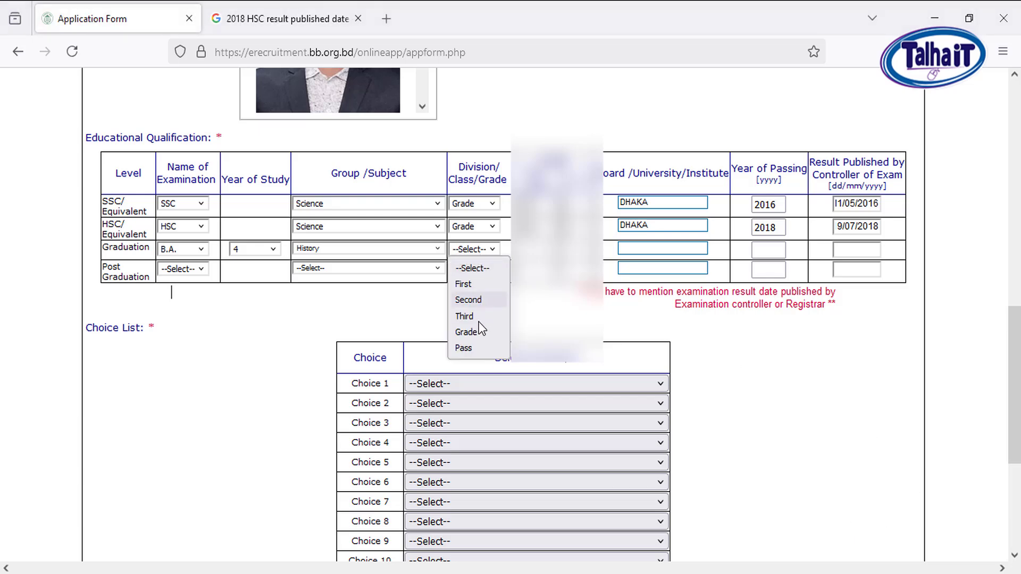
{"action": "left_click", "coordinate": [475, 333]}
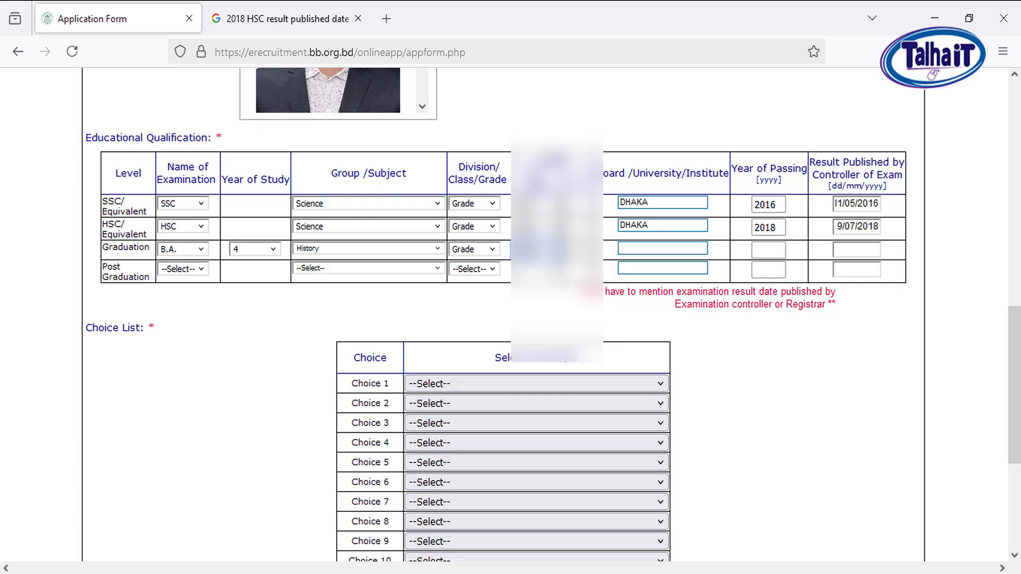
Enter UNIVERSITY OF DHAKA as the graduation institute and 2022 as the year of passing
{"action": "left_click", "coordinate": [640, 253]}
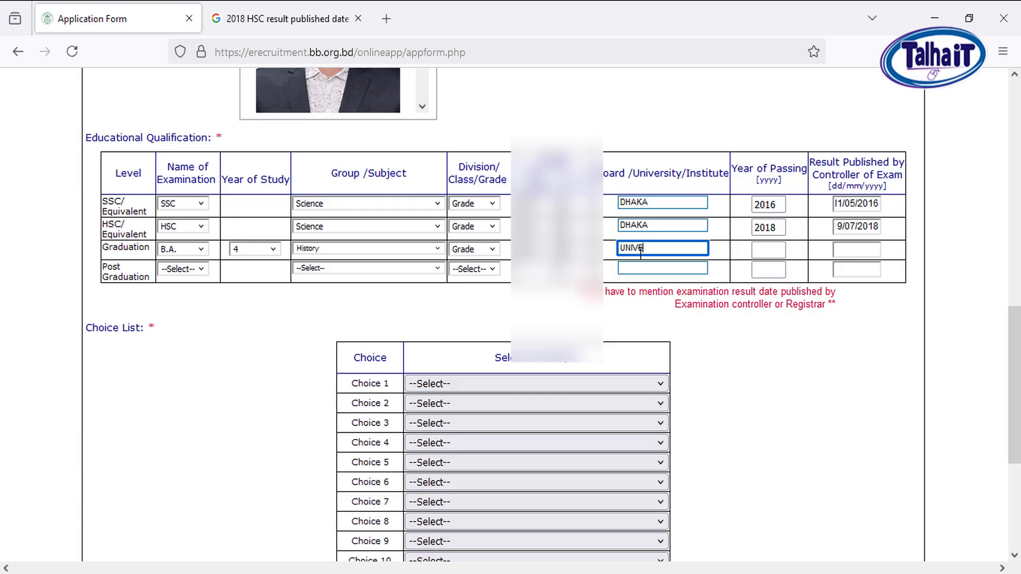
{"action": "type", "text": "UNIVERSITY OF DHAKA"}
{"action": "key", "text": "Tab"}
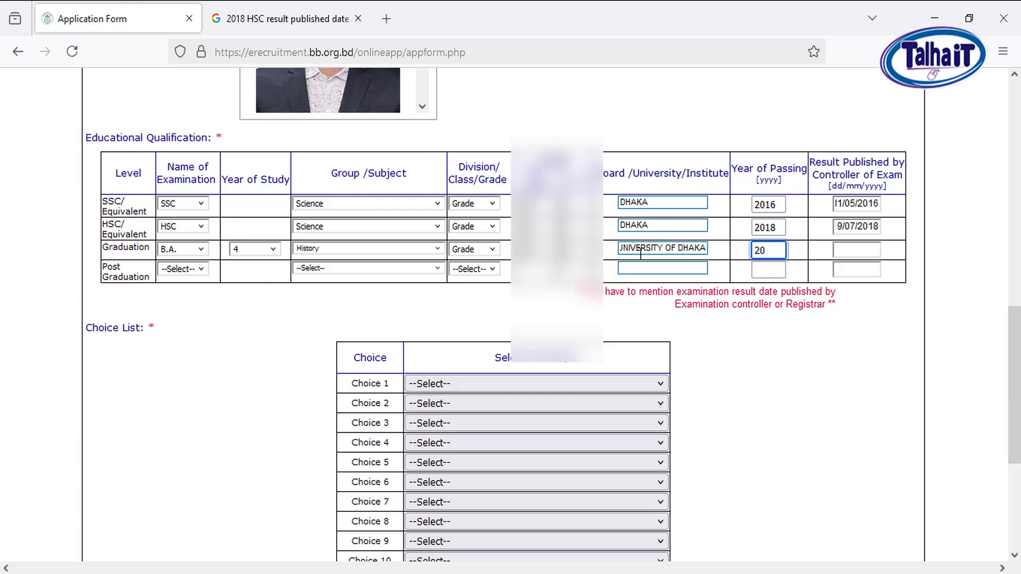
{"action": "key", "text": "Tab"}
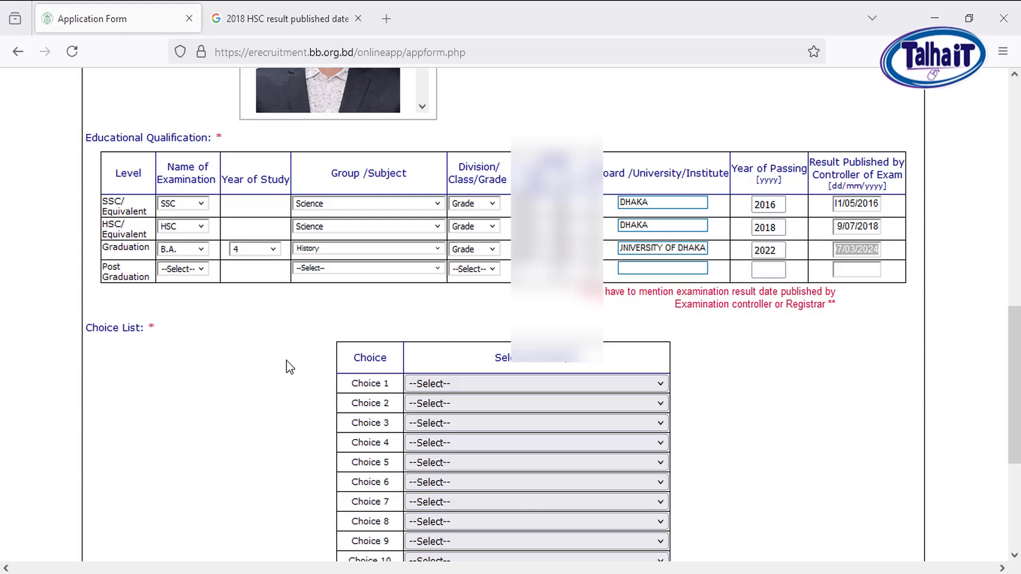
Set Choices 1 to 4 to Sonali Bank PLC, Rajshahi Krishi Unnayan Bank, Bangladesh Development Bank PLC and Bangladesh House Building Finance Corporation, in that order
{"action": "scroll", "coordinate": [290, 367], "scroll_direction": "down", "scroll_amount": 3}
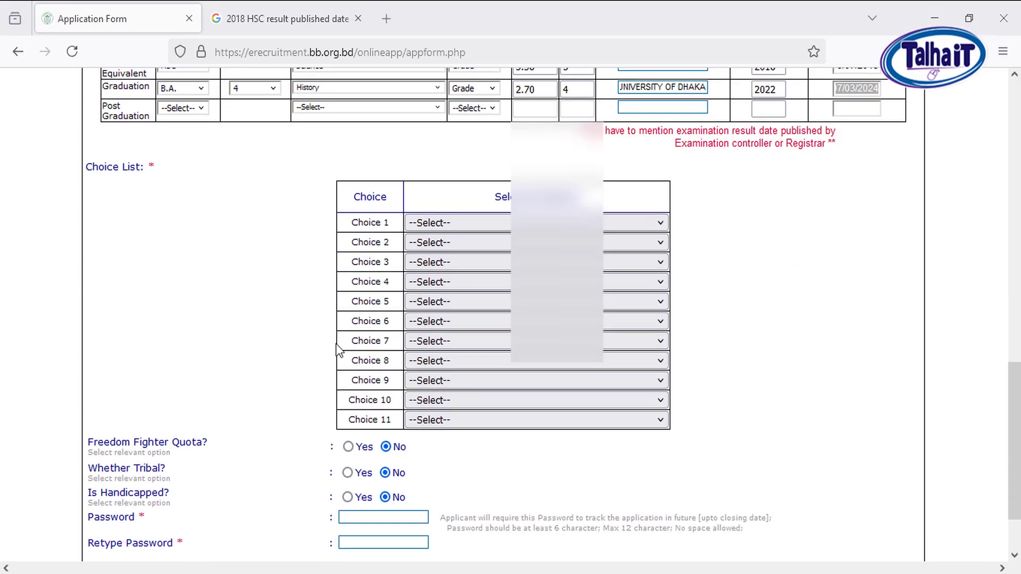
{"action": "left_click", "coordinate": [475, 223]}
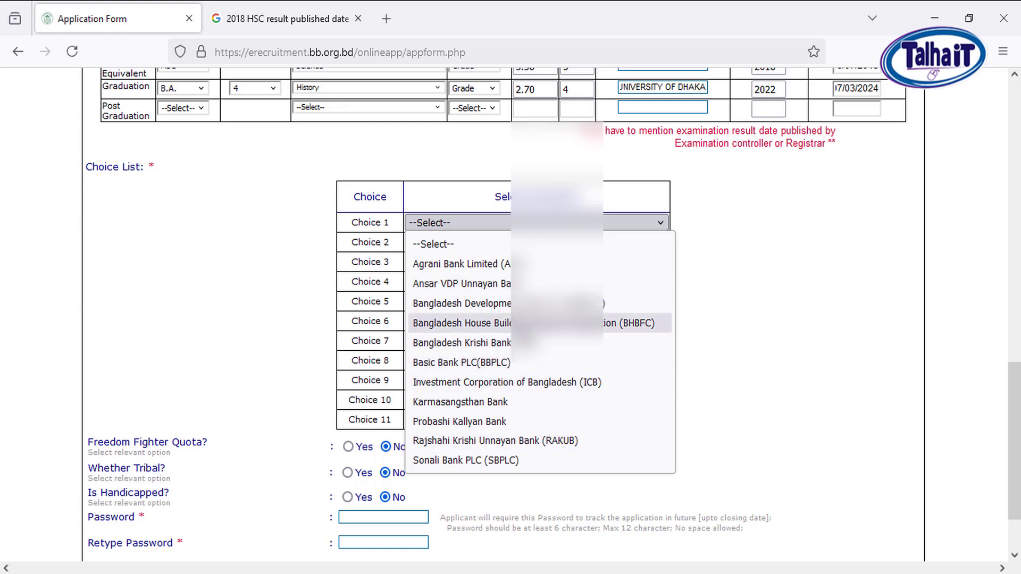
{"action": "left_click", "coordinate": [496, 461]}
{"action": "left_click", "coordinate": [448, 243]}
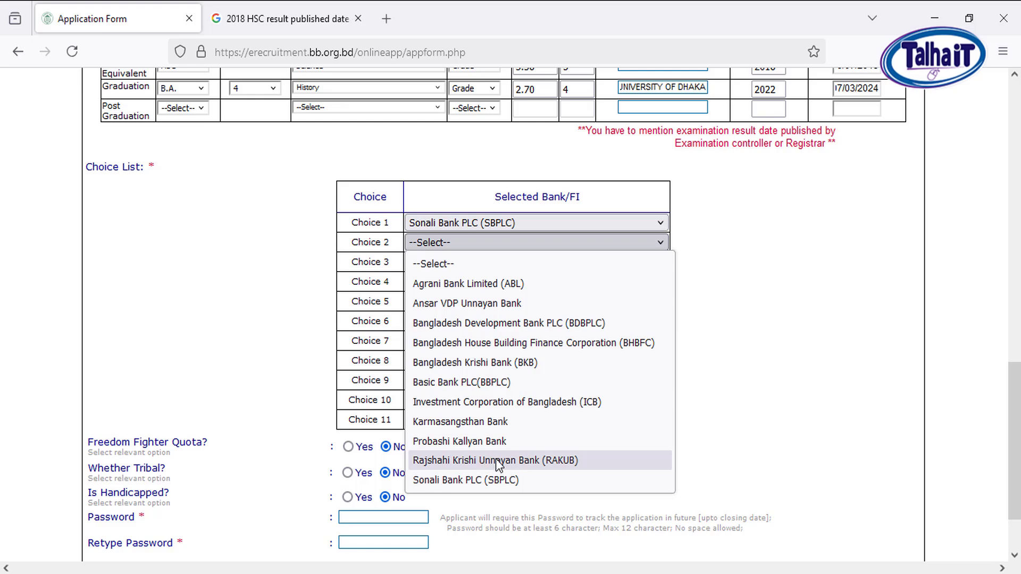
{"action": "left_click", "coordinate": [495, 460]}
{"action": "left_click", "coordinate": [464, 266]}
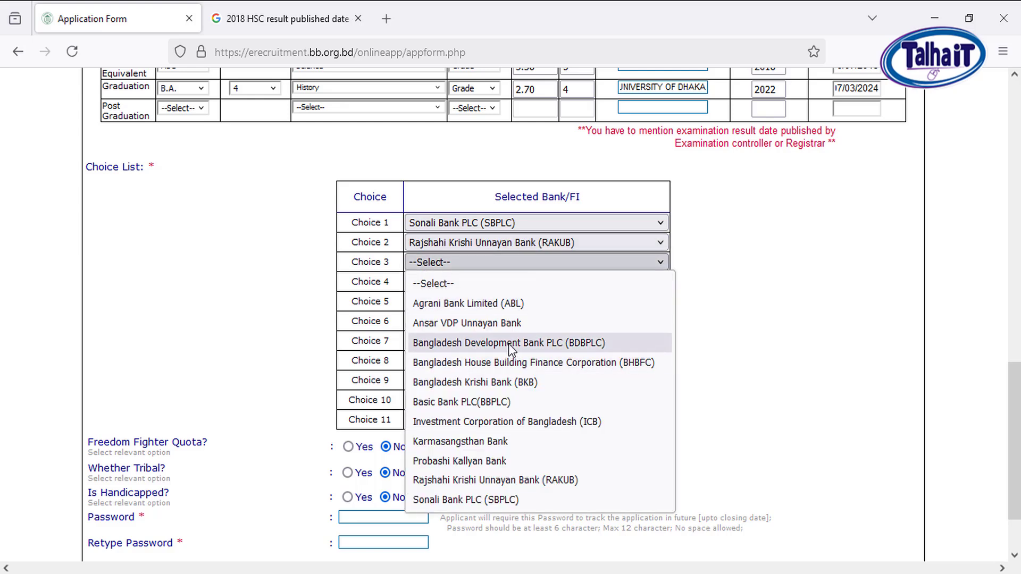
{"action": "left_click", "coordinate": [506, 341]}
{"action": "left_click", "coordinate": [474, 281]}
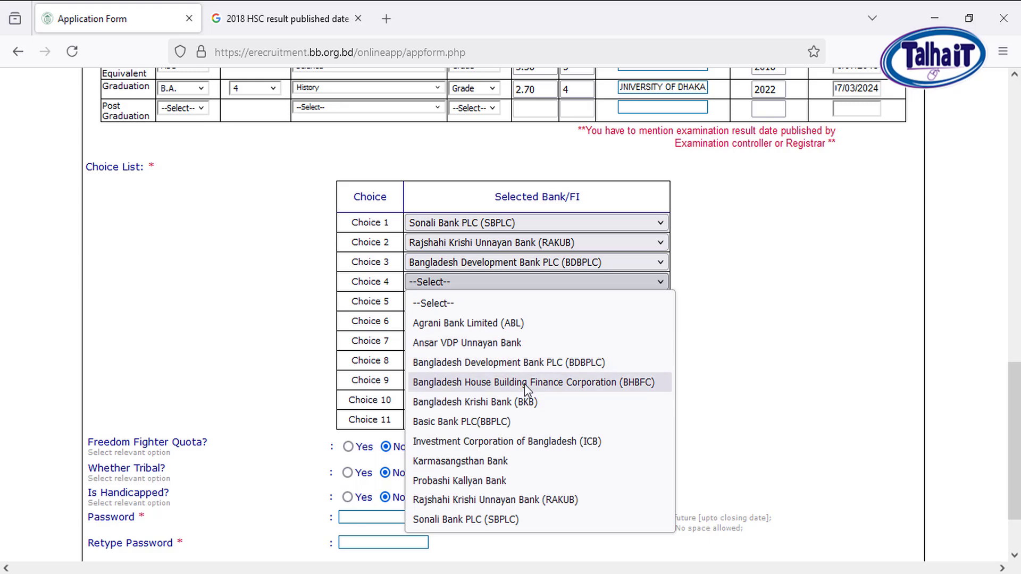
{"action": "left_click", "coordinate": [527, 384]}
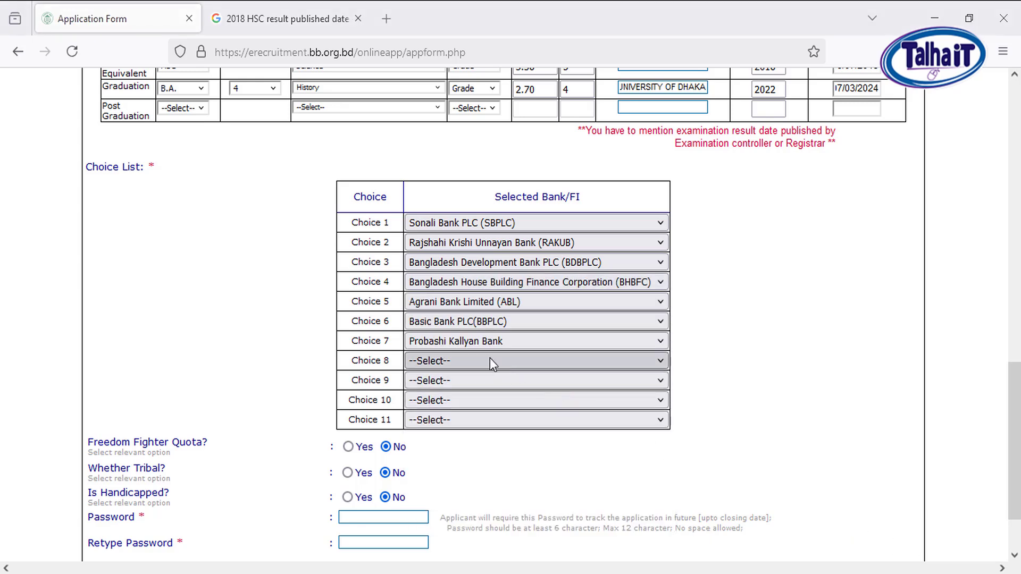
Try to choose Sonali Bank PLC (SBPLC) as Choice 8
{"action": "left_click", "coordinate": [490, 360]}
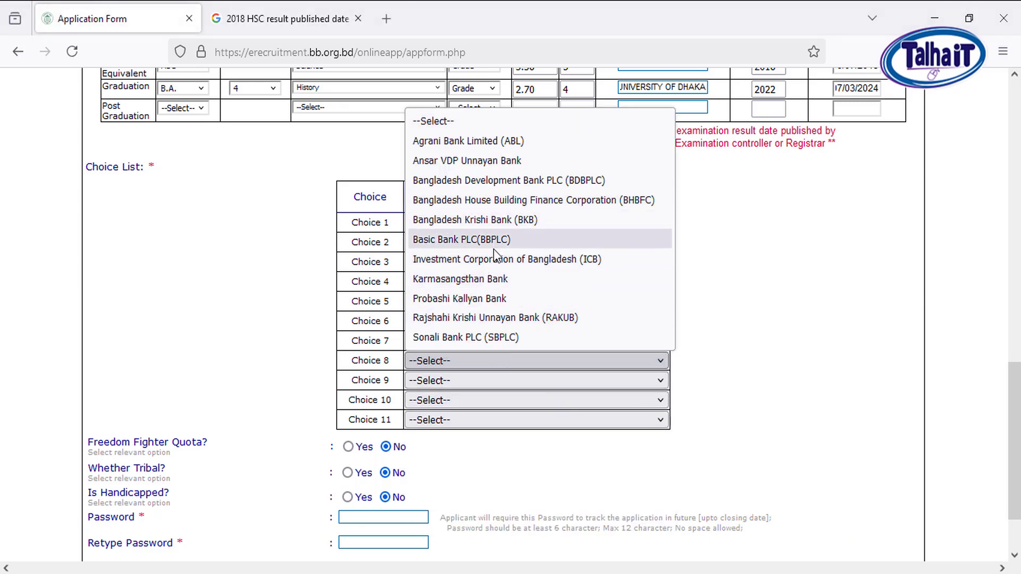
{"action": "left_click", "coordinate": [487, 338]}
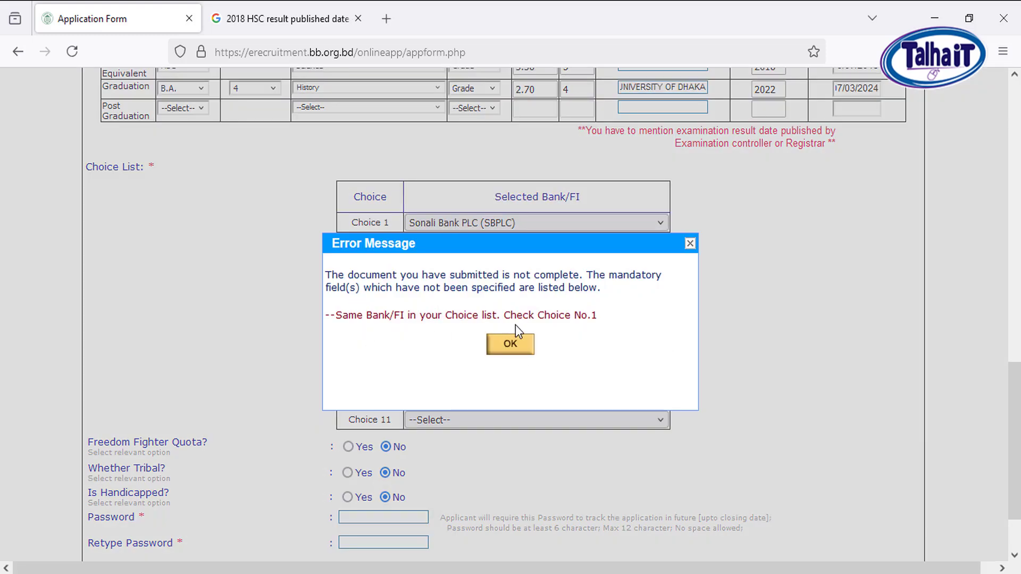
{"action": "left_click", "coordinate": [526, 348]}
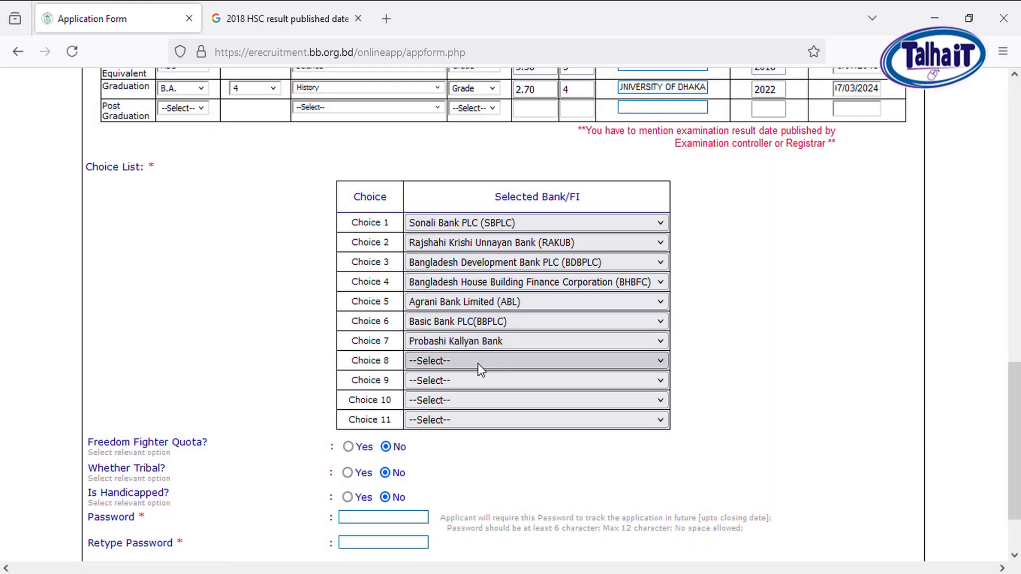
Choose Bangladesh Krishi Bank (BKB) as Choice 8 in the bank choice list
{"action": "left_click", "coordinate": [477, 363]}
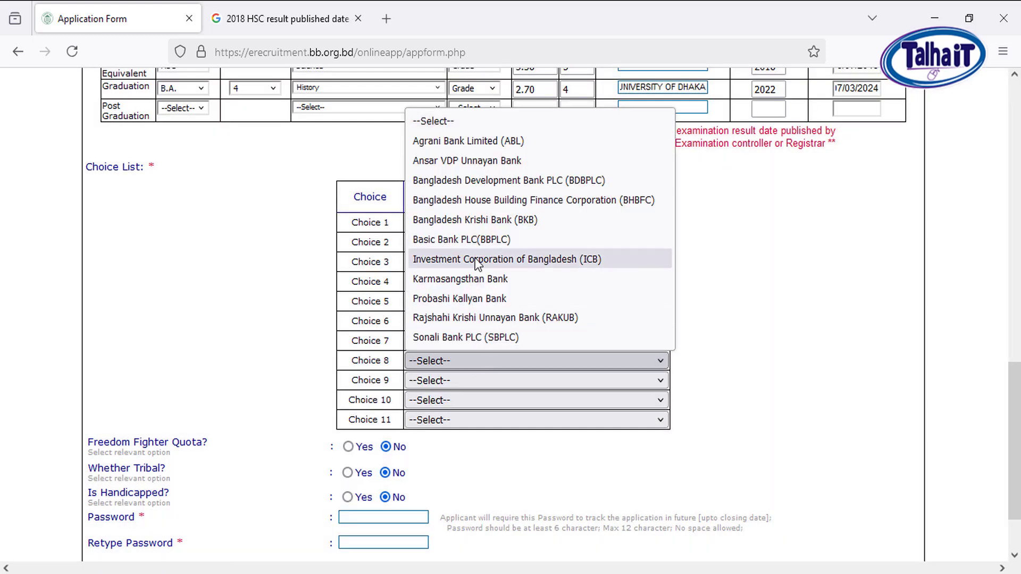
{"action": "left_click", "coordinate": [480, 225]}
Try to choose Rajshahi Krishi Unnayan Bank (RAKUB) as Choice 9
{"action": "left_click", "coordinate": [465, 380]}
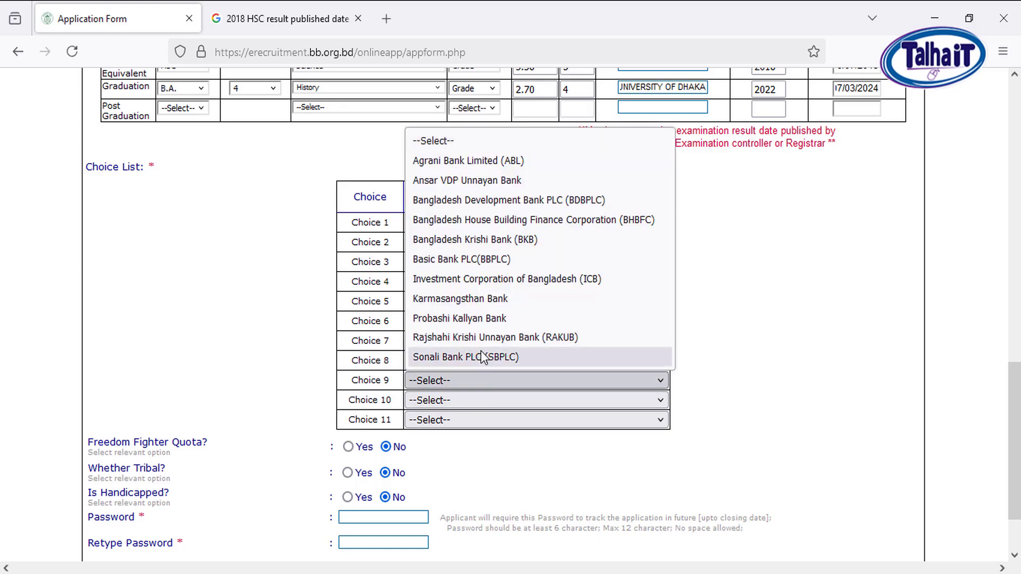
{"action": "left_click", "coordinate": [468, 337]}
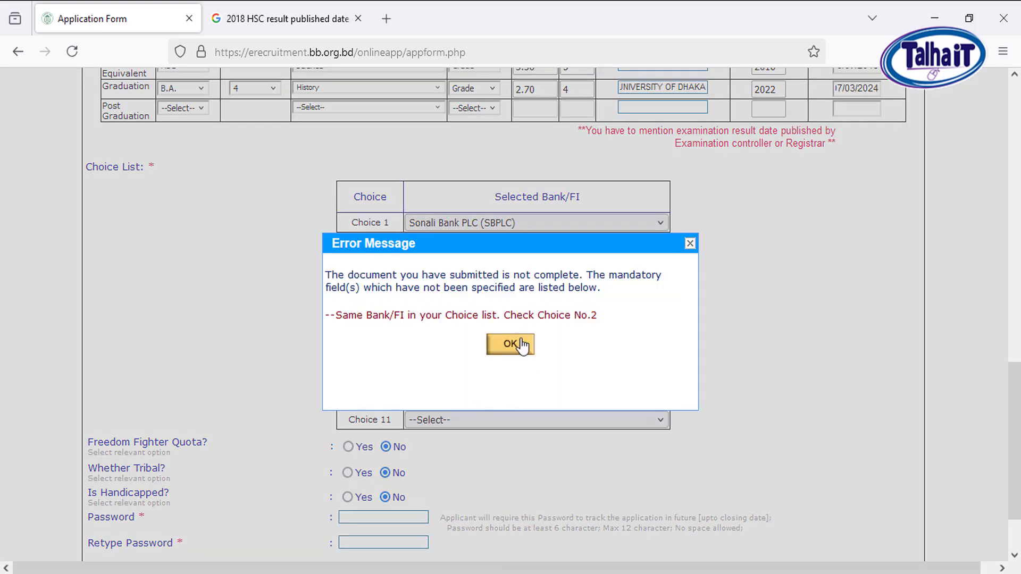
{"action": "left_click", "coordinate": [512, 345]}
Choose Ansar VDP Unnayan Bank as Choice 9 in the bank choice list
{"action": "left_click", "coordinate": [496, 378]}
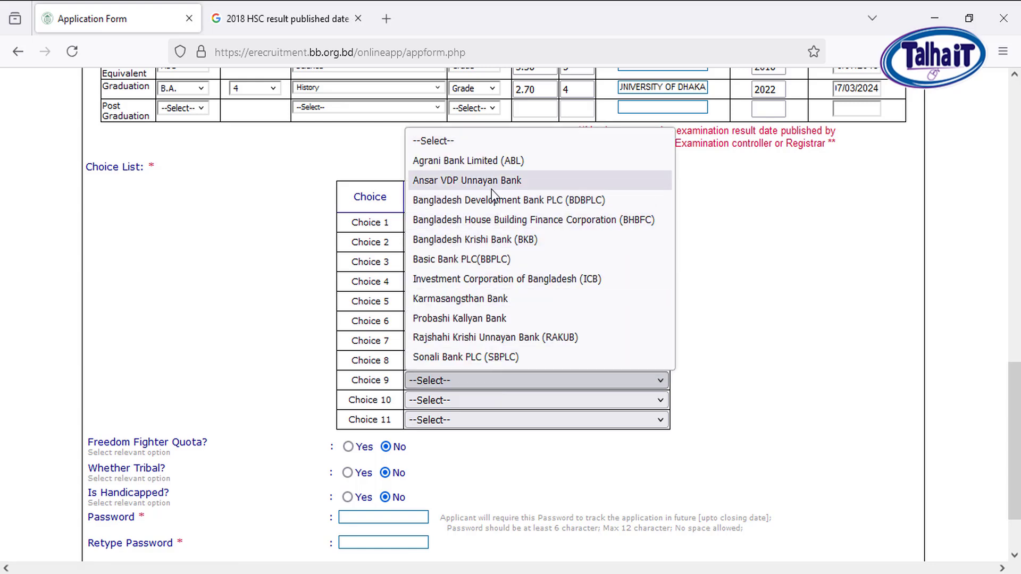
{"action": "left_click", "coordinate": [490, 187]}
Try to choose Basic Bank PLC(BBPLC), Bangladesh Development Bank PLC (BDBPLC) and Bangladesh House Building Finance Corporation (BHBFC) as Choice 10
{"action": "left_click", "coordinate": [488, 400]}
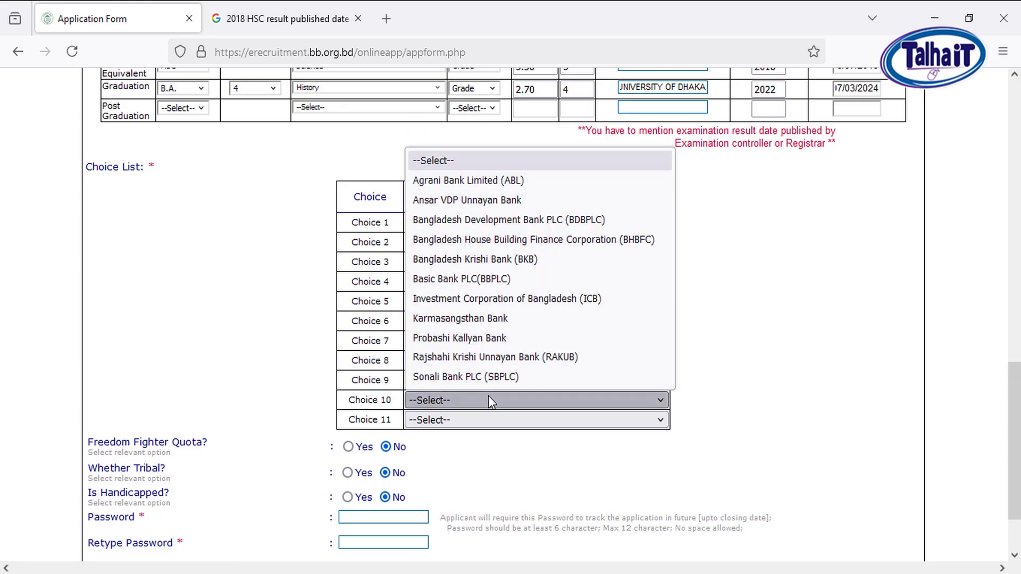
{"action": "left_click", "coordinate": [470, 283]}
{"action": "left_click", "coordinate": [512, 344]}
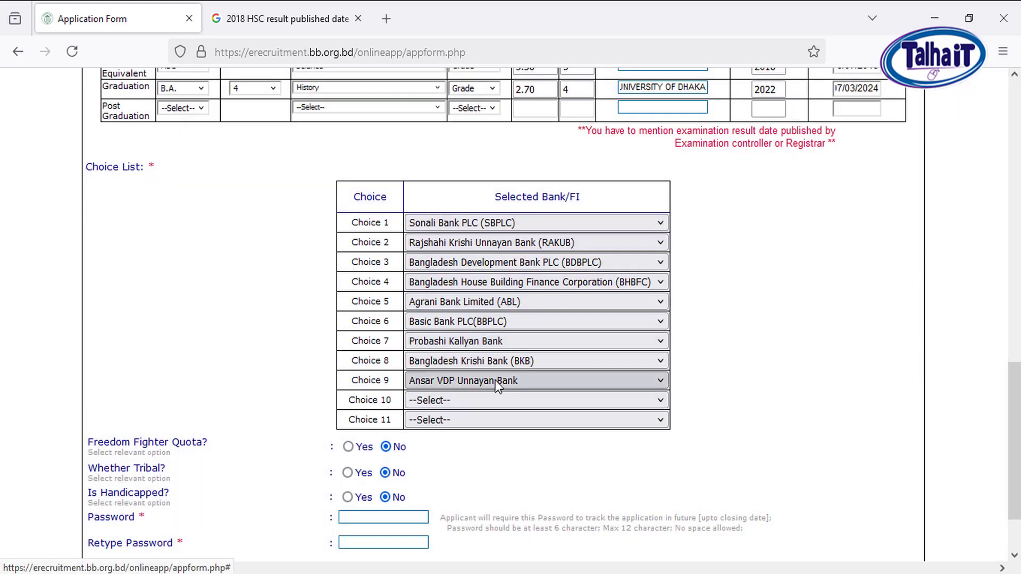
{"action": "left_click", "coordinate": [486, 381]}
{"action": "left_click", "coordinate": [486, 381]}
{"action": "left_click", "coordinate": [479, 399]}
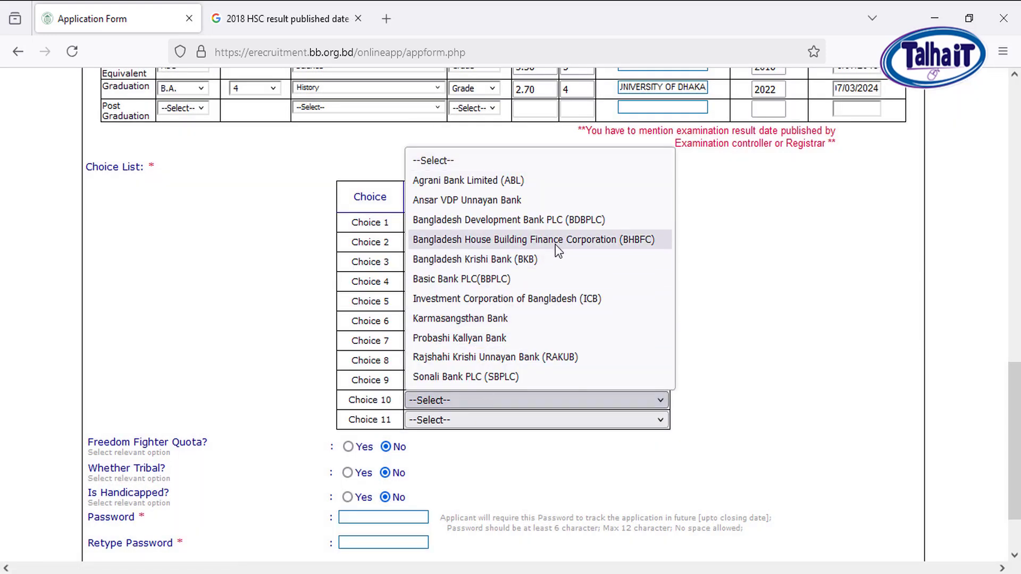
{"action": "left_click", "coordinate": [532, 224]}
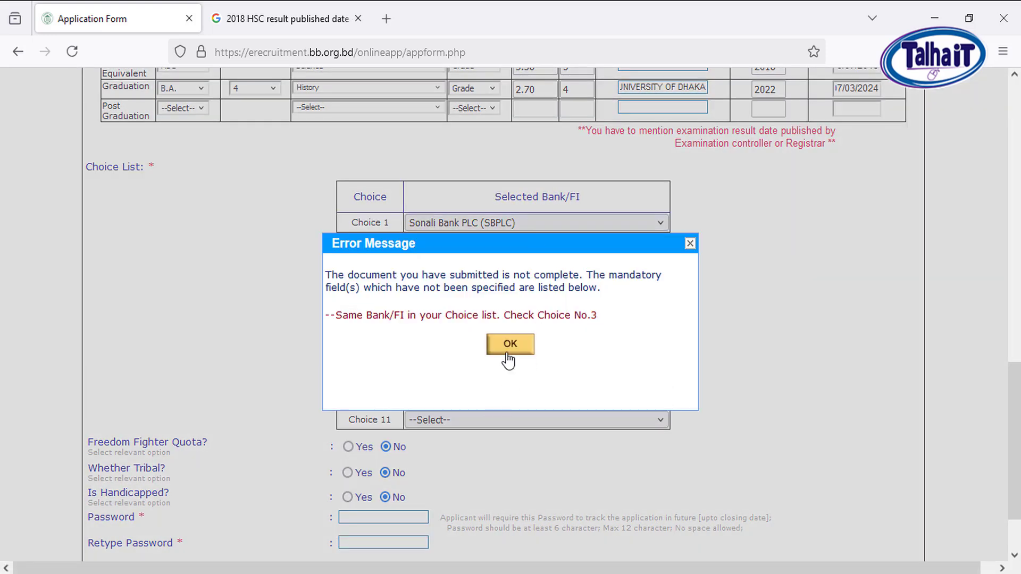
{"action": "left_click", "coordinate": [511, 347]}
{"action": "left_click", "coordinate": [532, 400]}
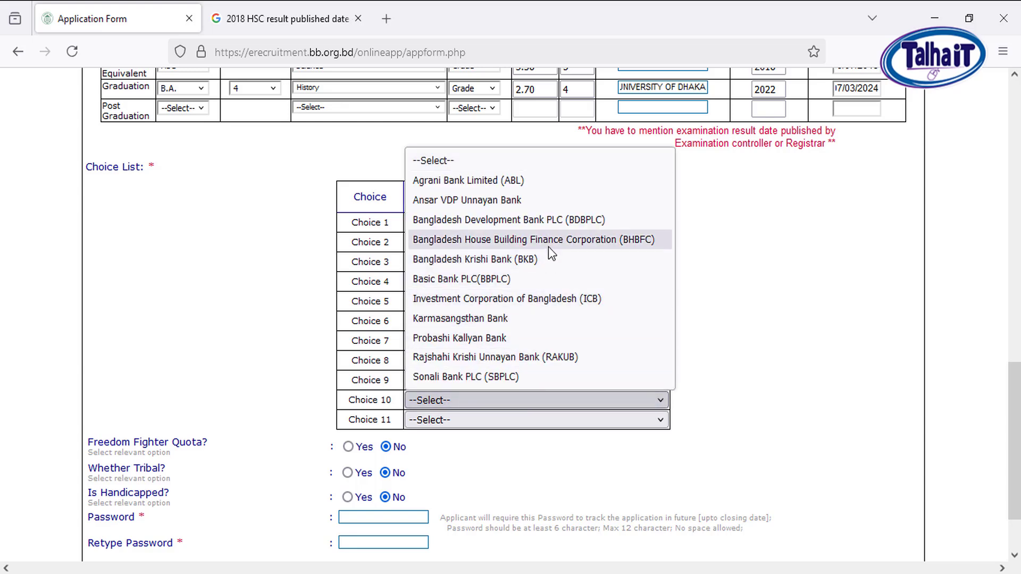
{"action": "left_click", "coordinate": [547, 246]}
{"action": "left_click", "coordinate": [526, 347]}
Choose Karmasangsthan Bank as Choice 10 and Investment Corporation of Bangladesh (ICB) as Choice 11 in the bank choice list
{"action": "left_click", "coordinate": [481, 401]}
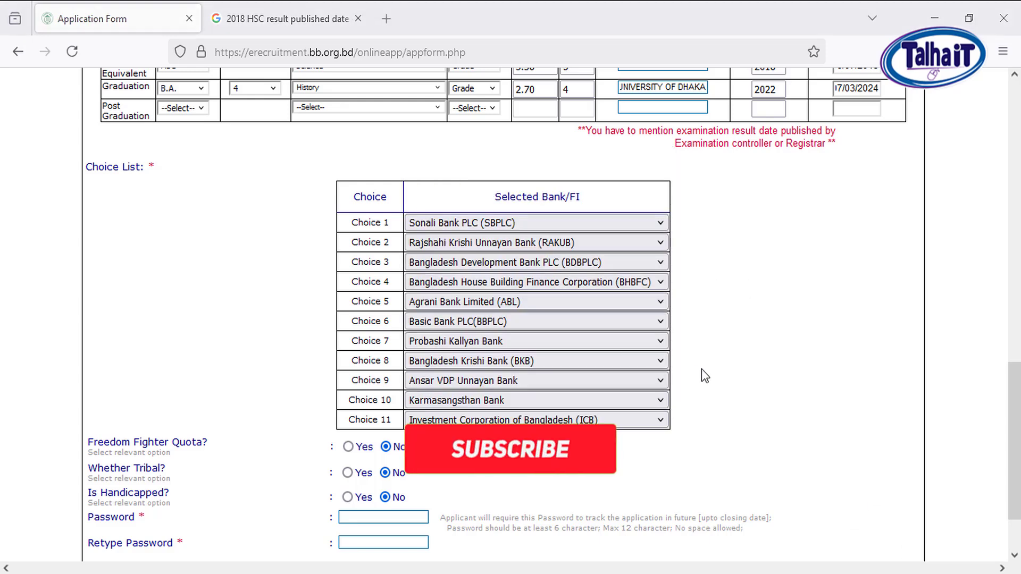
{"action": "scroll", "coordinate": [236, 387], "scroll_direction": "down", "scroll_amount": 2}
{"action": "scroll", "coordinate": [236, 387], "scroll_direction": "down", "scroll_amount": 1}
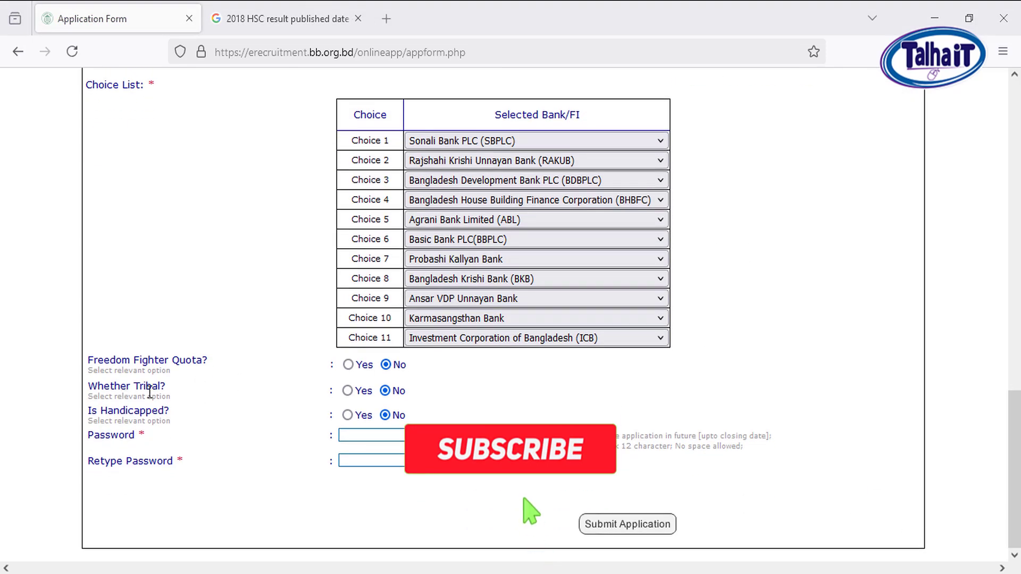
Set the Freedom Fighter Quota to Yes to view its information fields, and set it back to No
{"action": "left_click", "coordinate": [347, 366]}
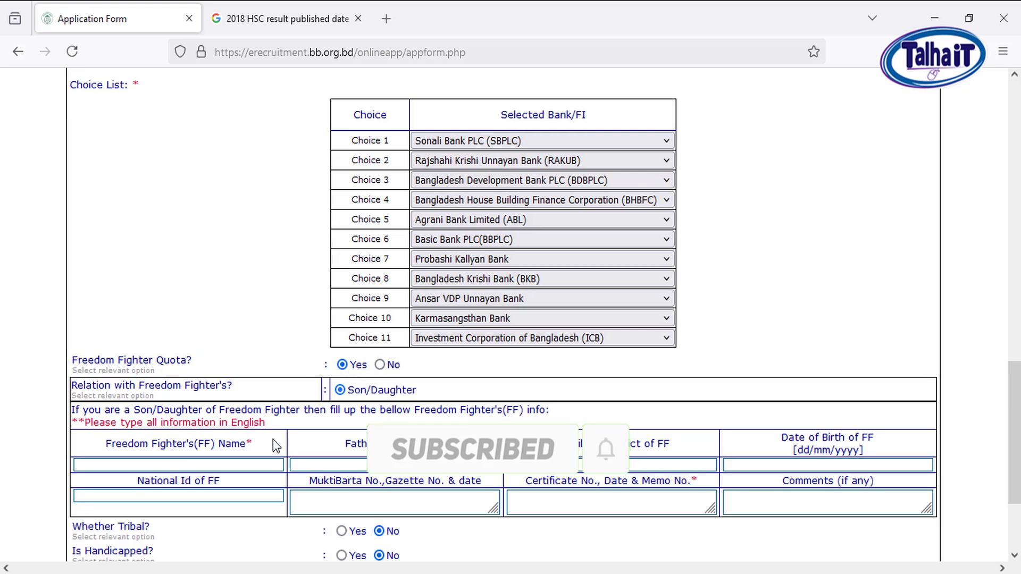
{"action": "scroll", "coordinate": [426, 432], "scroll_direction": "down", "scroll_amount": 3}
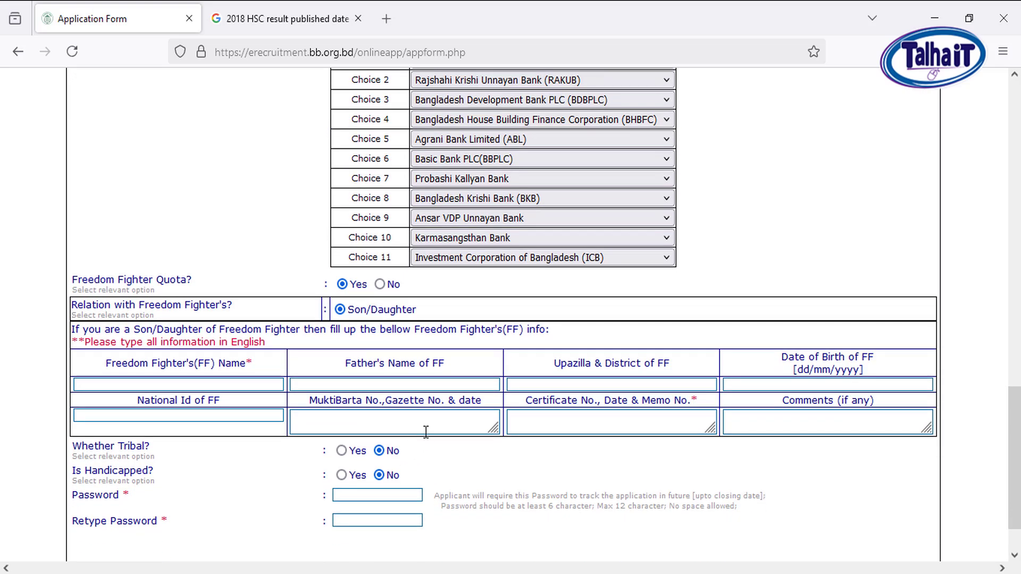
{"action": "left_click", "coordinate": [385, 289]}
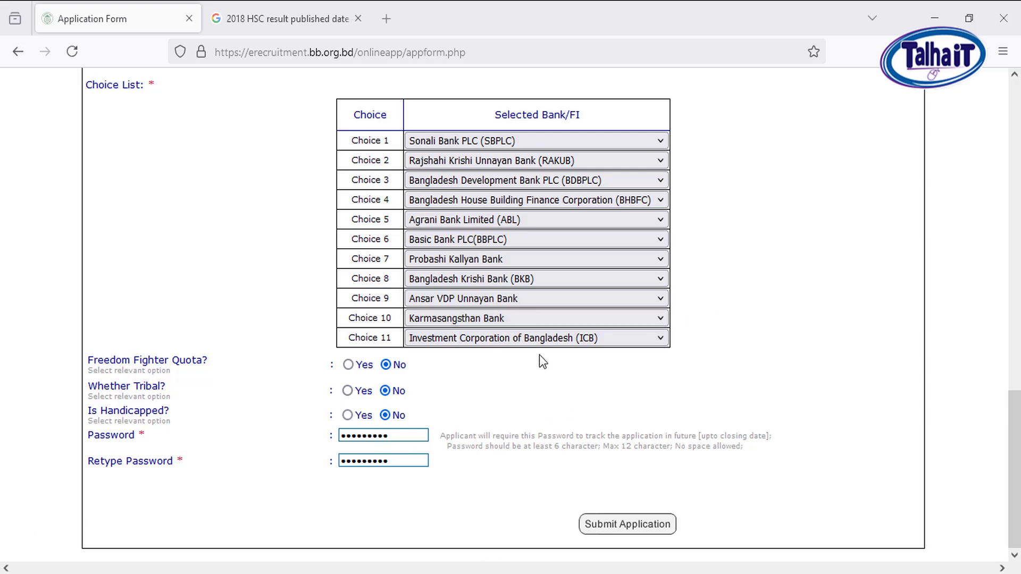
Enter and retype the application password, and submit the application
{"action": "left_click", "coordinate": [629, 528]}
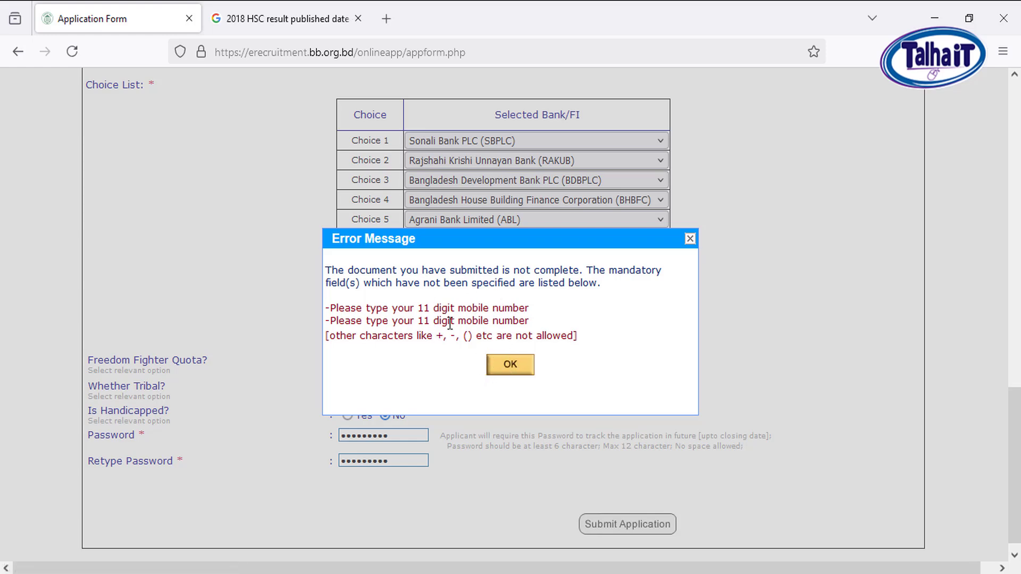
{"action": "left_click", "coordinate": [510, 364]}
{"action": "left_click", "coordinate": [628, 524]}
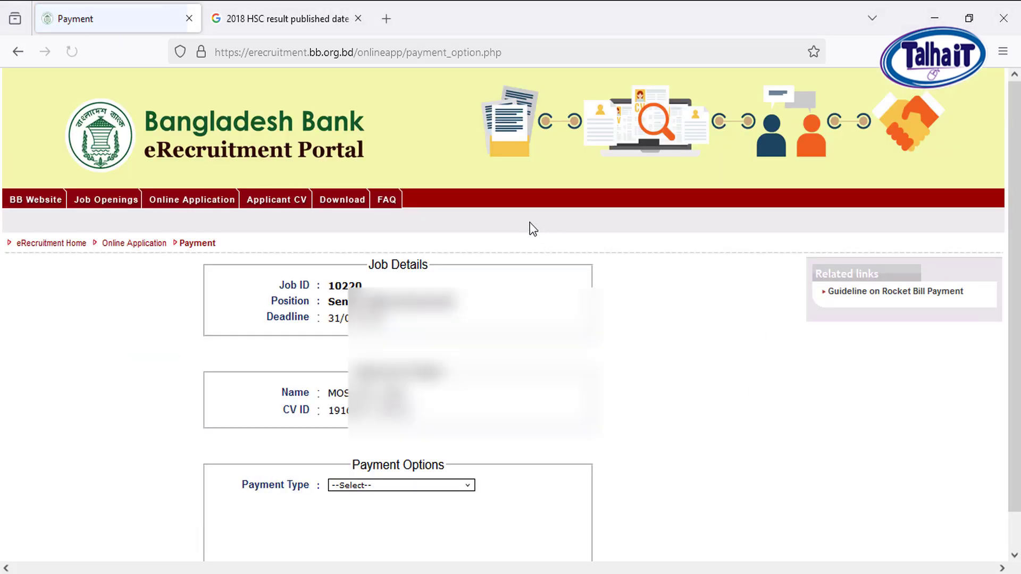
Review the job details and highlight the applicant's CV ID on the payment page
{"action": "scroll", "coordinate": [547, 263], "scroll_direction": "down", "scroll_amount": 2}
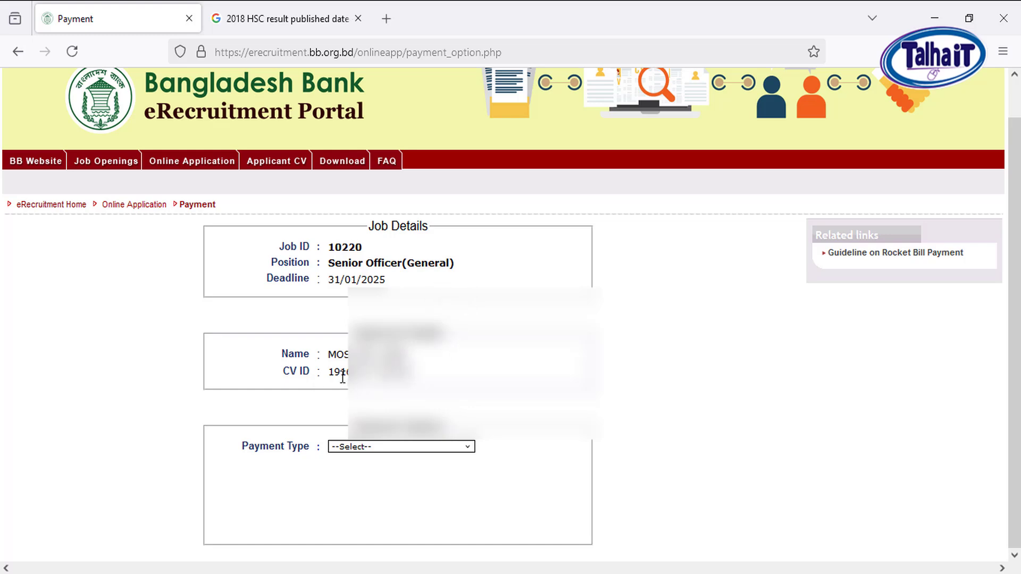
{"action": "left_click_drag", "start_coordinate": [331, 374], "coordinate": [417, 372]}
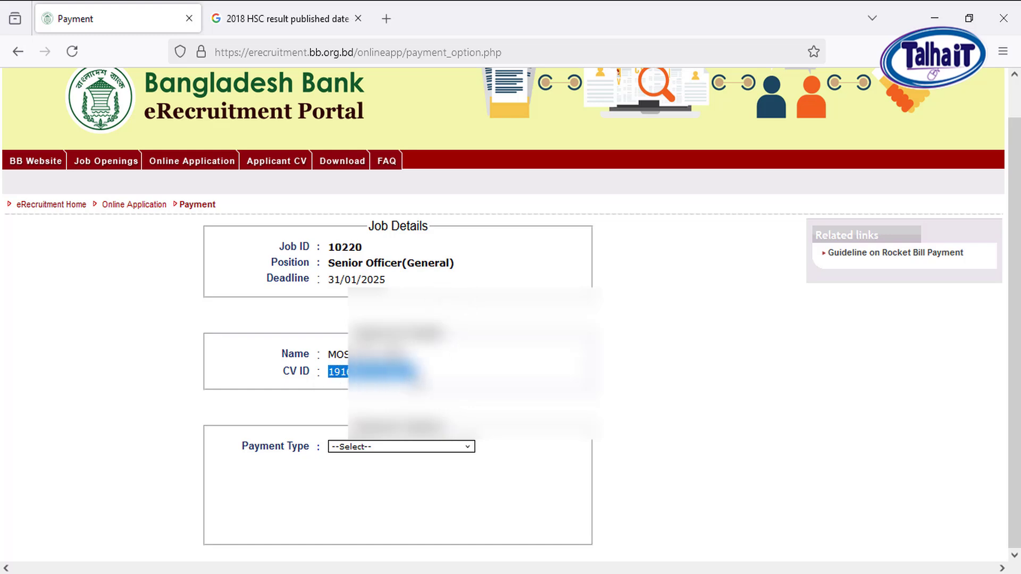
{"action": "left_click", "coordinate": [514, 374]}
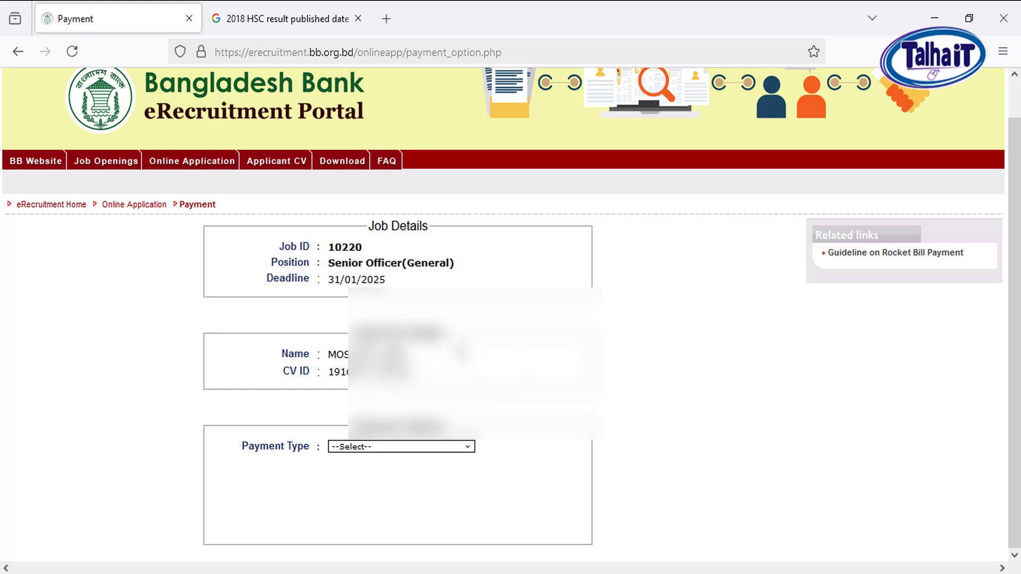
Set the payment type to Rocket-Prepaid (Already Paid) in the payment options
{"action": "left_click", "coordinate": [463, 448]}
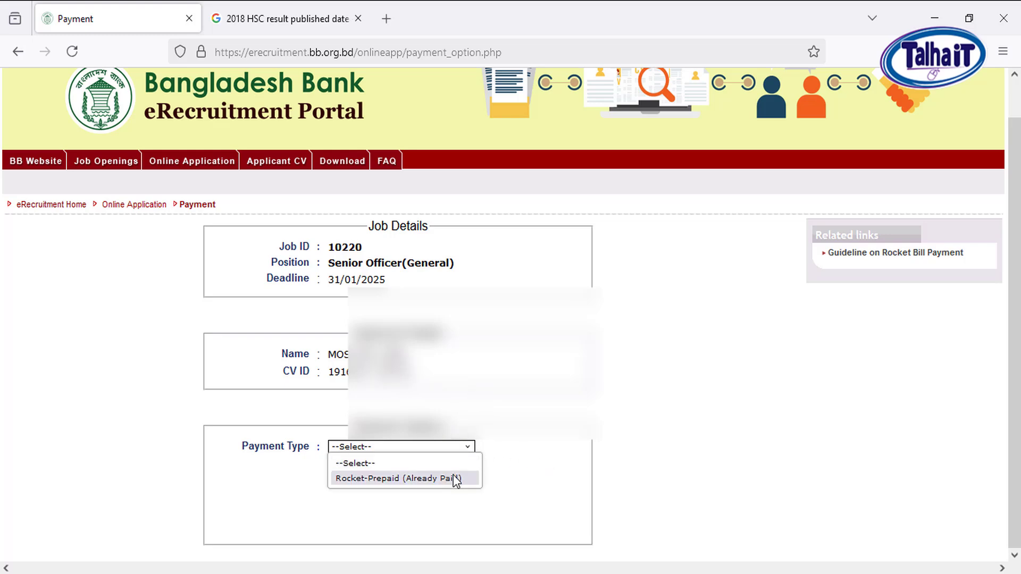
{"action": "left_click", "coordinate": [296, 531]}
{"action": "left_click", "coordinate": [424, 449]}
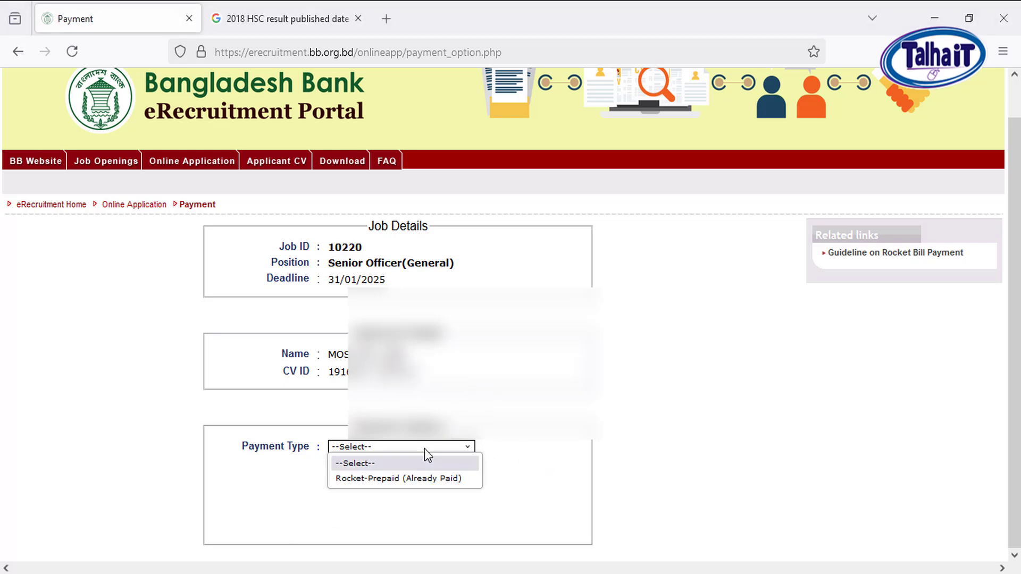
{"action": "left_click", "coordinate": [409, 481]}
{"action": "left_click", "coordinate": [392, 465]}
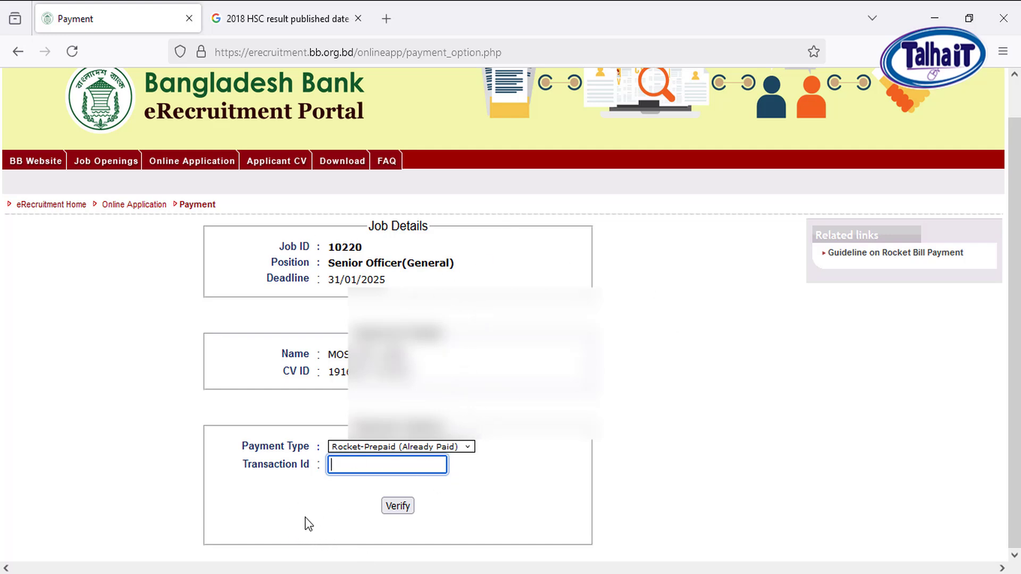
{"action": "left_click", "coordinate": [291, 530]}
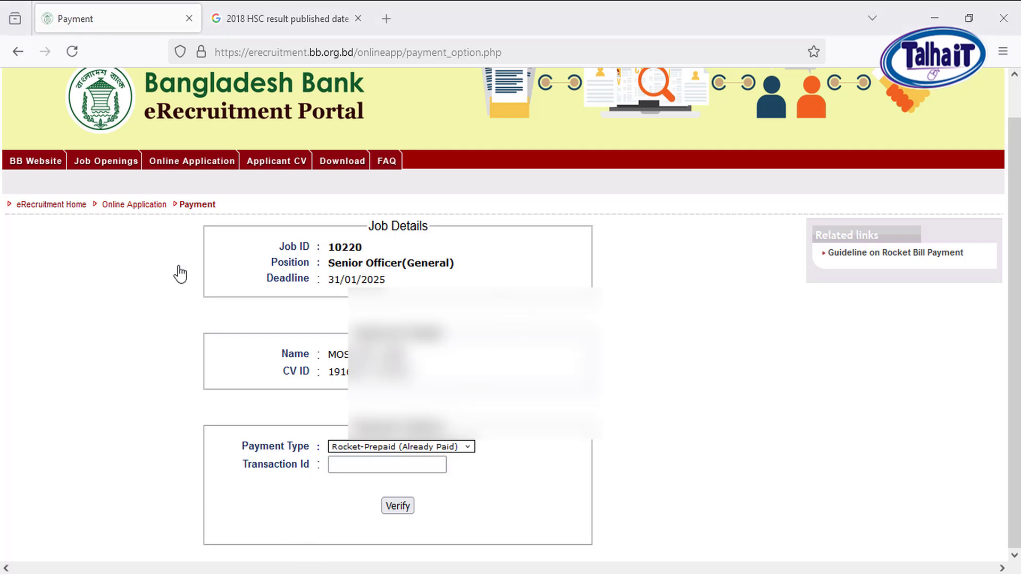
Open the portal's ongoing job list in a separate browser tab and locate the payment process guides
{"action": "right_click", "coordinate": [177, 169]}
{"action": "left_click", "coordinate": [237, 175]}
{"action": "left_click", "coordinate": [250, 21]}
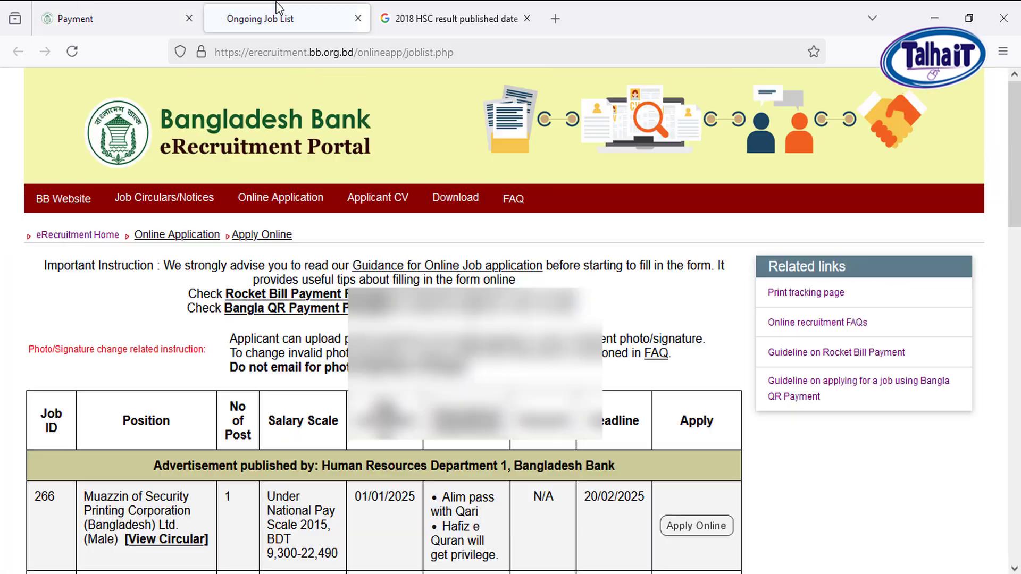
{"action": "scroll", "coordinate": [355, 222], "scroll_direction": "down", "scroll_amount": 3}
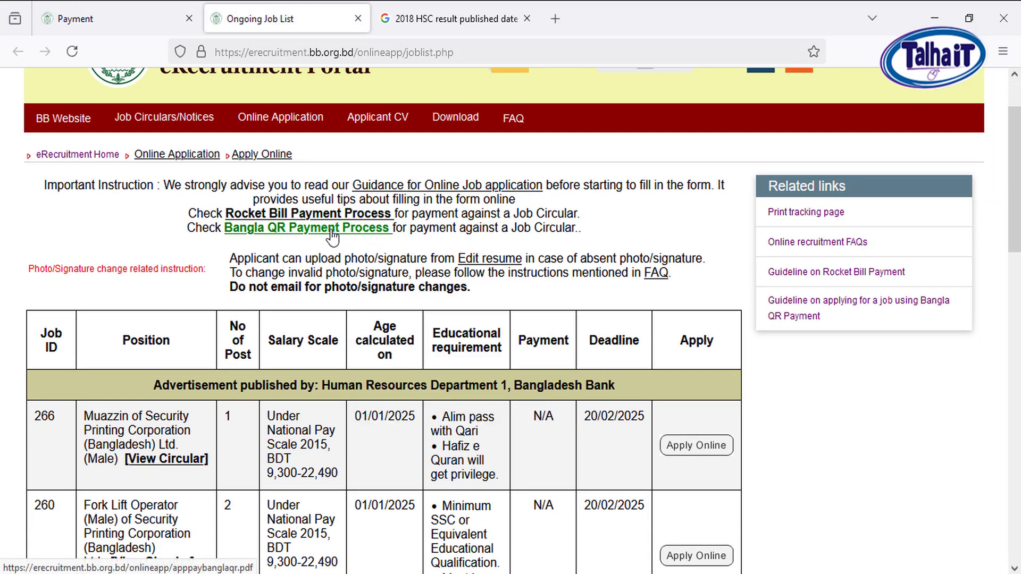
Open the Bangla QR Payment Process guide and examine its payment steps, sample QR code and payment verification figure
{"action": "left_click", "coordinate": [299, 228]}
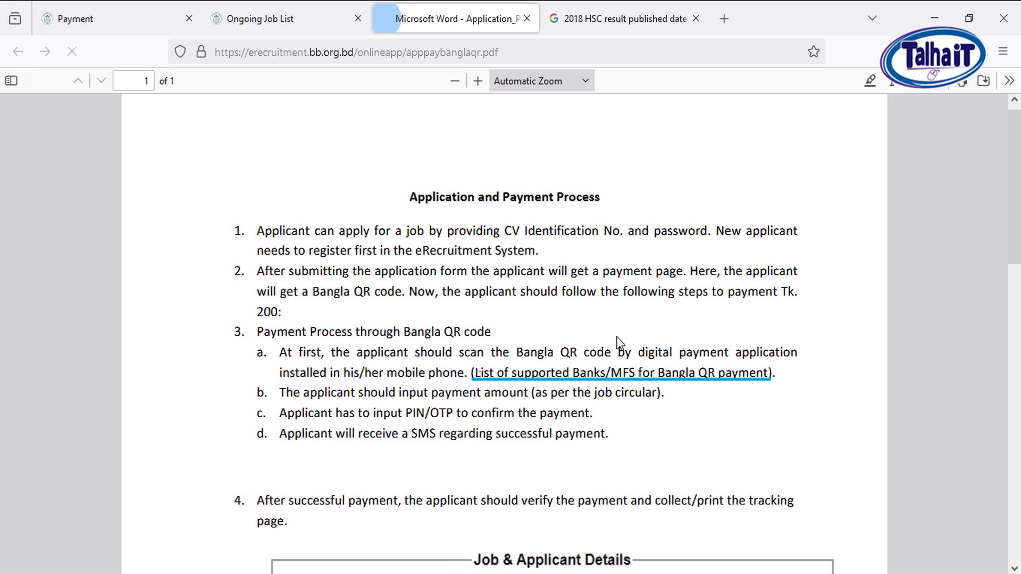
{"action": "scroll", "coordinate": [590, 378], "scroll_direction": "down", "scroll_amount": 6}
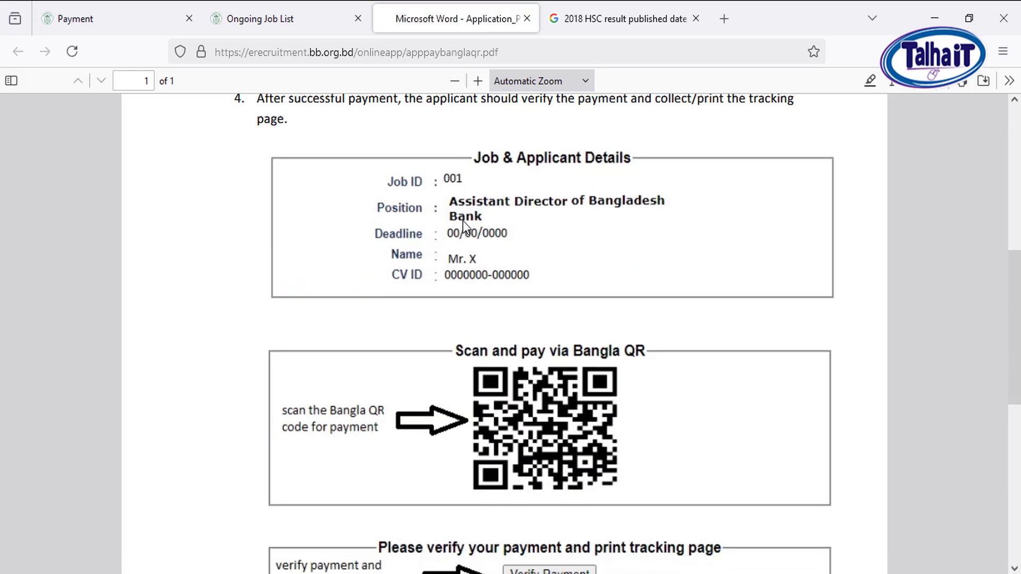
{"action": "scroll", "coordinate": [554, 441], "scroll_direction": "down", "scroll_amount": 3}
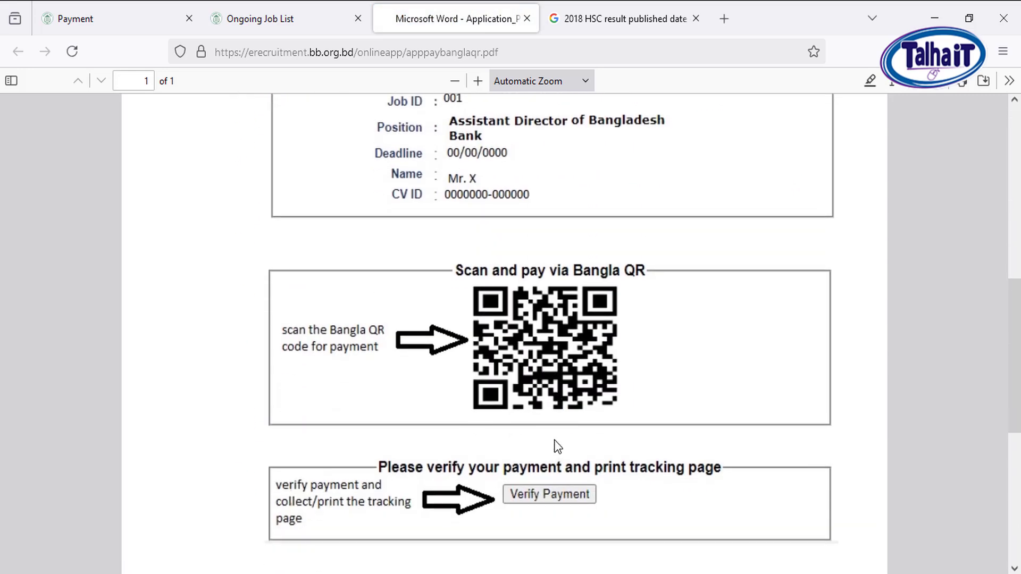
{"action": "scroll", "coordinate": [567, 369], "scroll_direction": "down", "scroll_amount": 3}
{"action": "scroll", "coordinate": [538, 396], "scroll_direction": "down", "scroll_amount": 3}
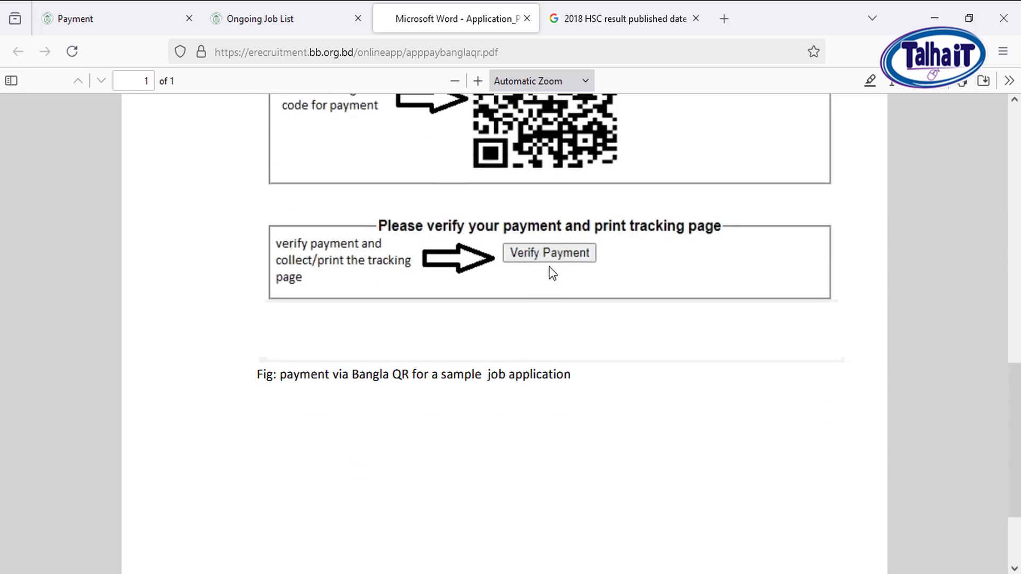
{"action": "scroll", "coordinate": [542, 292], "scroll_direction": "down", "scroll_amount": 2}
{"action": "scroll", "coordinate": [482, 280], "scroll_direction": "up", "scroll_amount": 10}
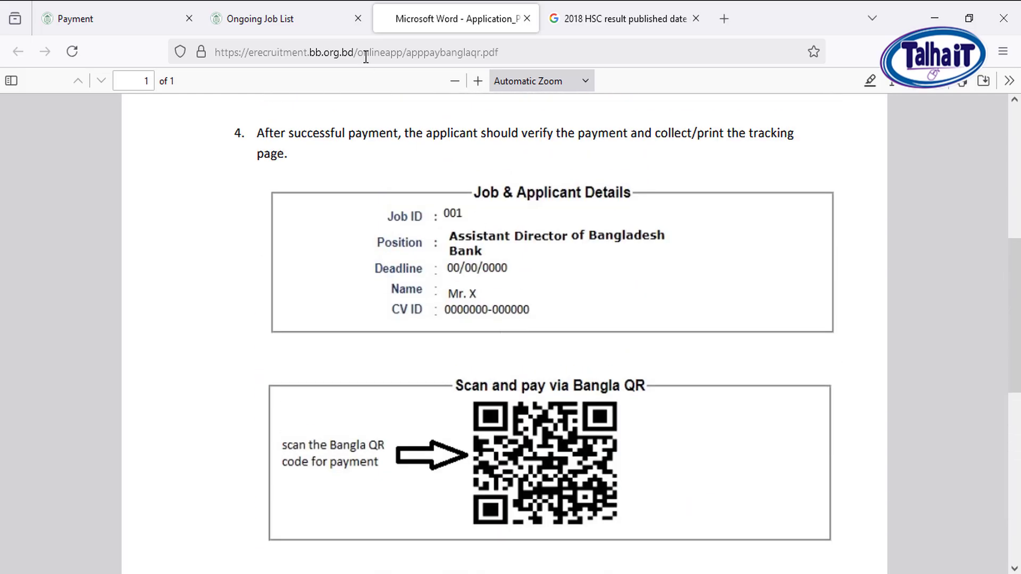
Open the Rocket Bill Payment Process guide from the job list and highlight the steps under To Pay Bill of Info Link
{"action": "left_click", "coordinate": [296, 8]}
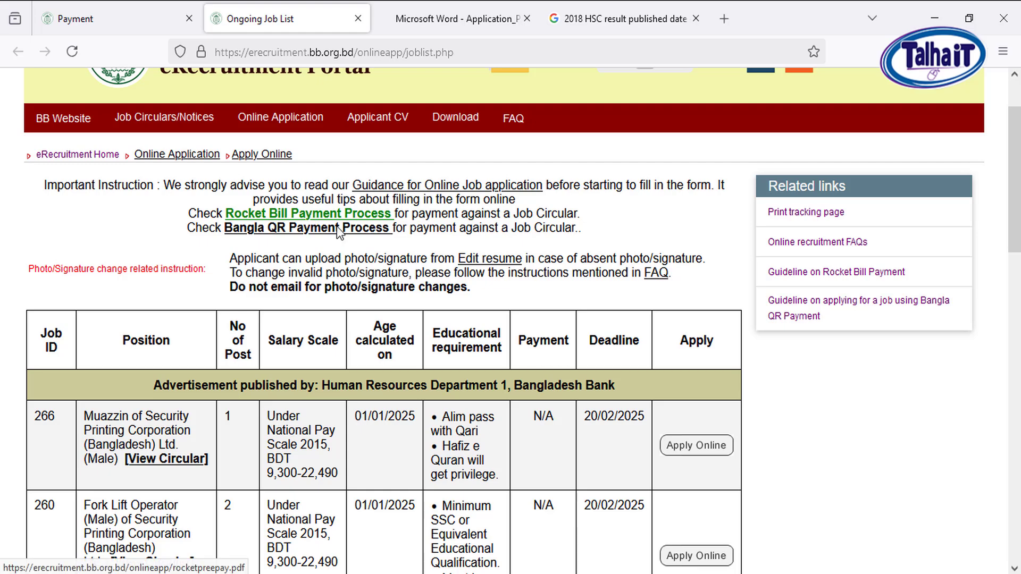
{"action": "left_click", "coordinate": [308, 214]}
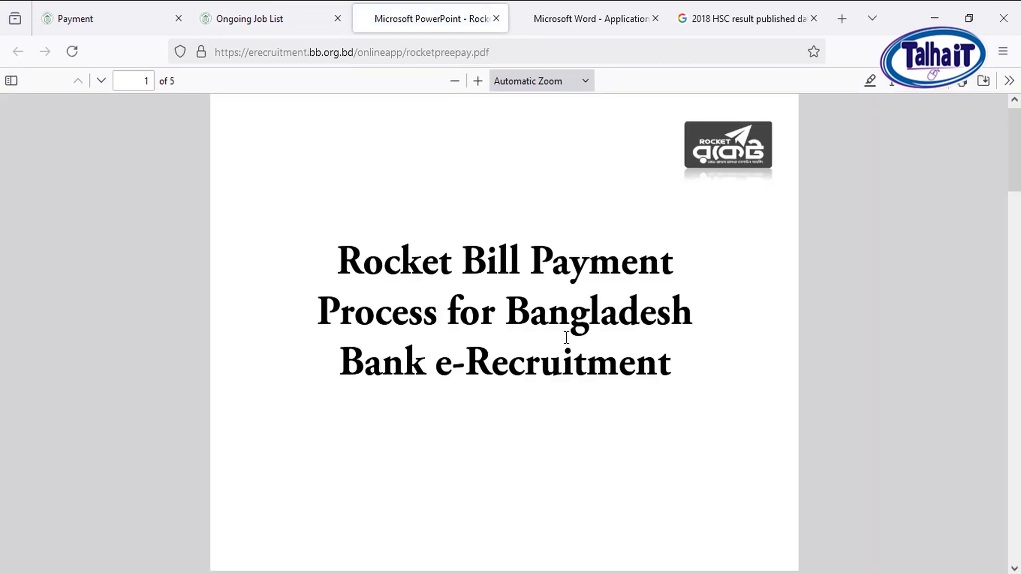
{"action": "scroll", "coordinate": [565, 340], "scroll_direction": "down", "scroll_amount": 15}
{"action": "scroll", "coordinate": [564, 337], "scroll_direction": "up", "scroll_amount": 8}
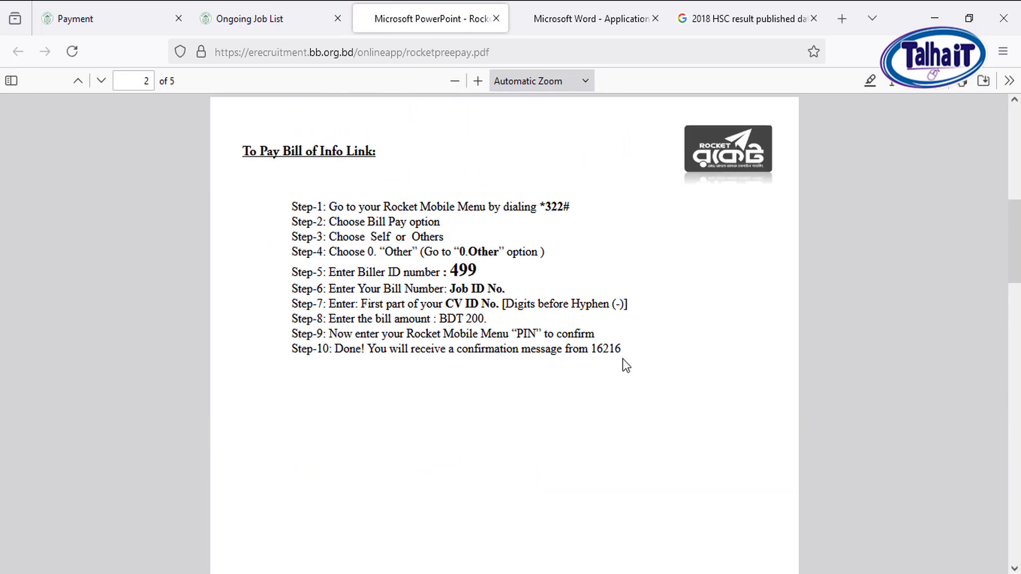
{"action": "left_click_drag", "start_coordinate": [242, 150], "coordinate": [628, 353]}
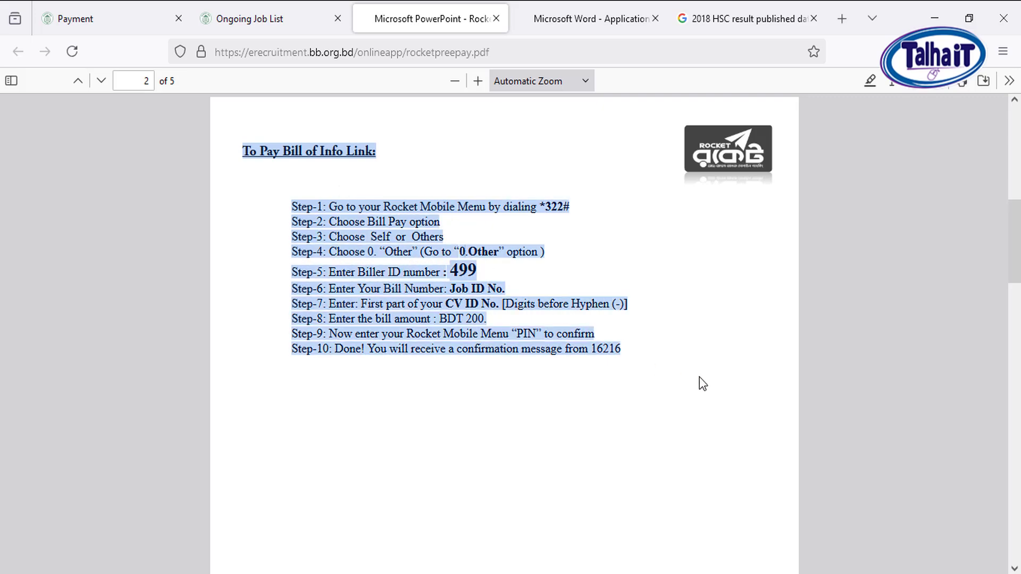
Examine the Rocket guide's payment process through the USSD menu, through Rocket Apps and in the Bangla instructions
{"action": "scroll", "coordinate": [658, 378], "scroll_direction": "down", "scroll_amount": 8}
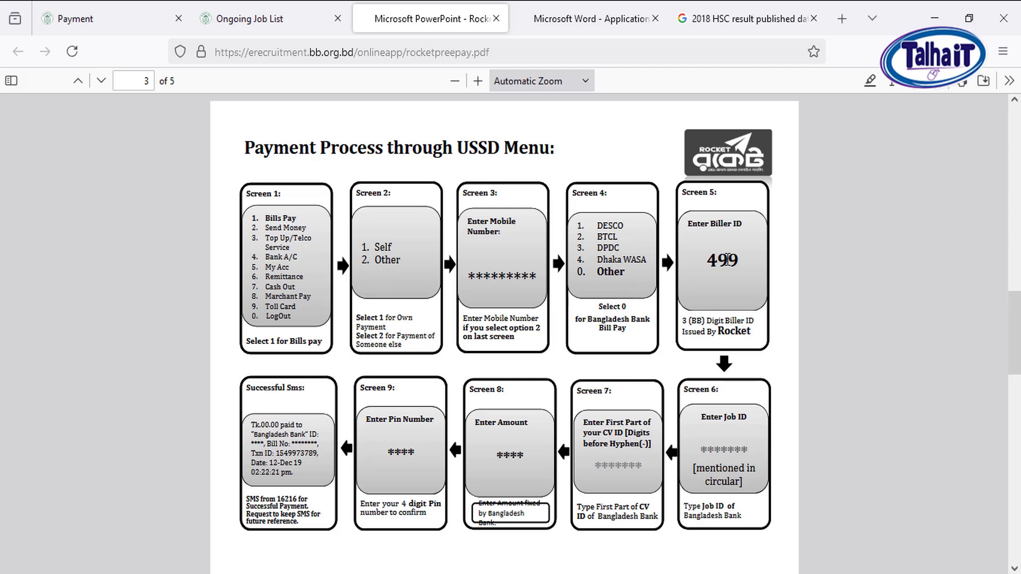
{"action": "scroll", "coordinate": [307, 349], "scroll_direction": "down", "scroll_amount": 3}
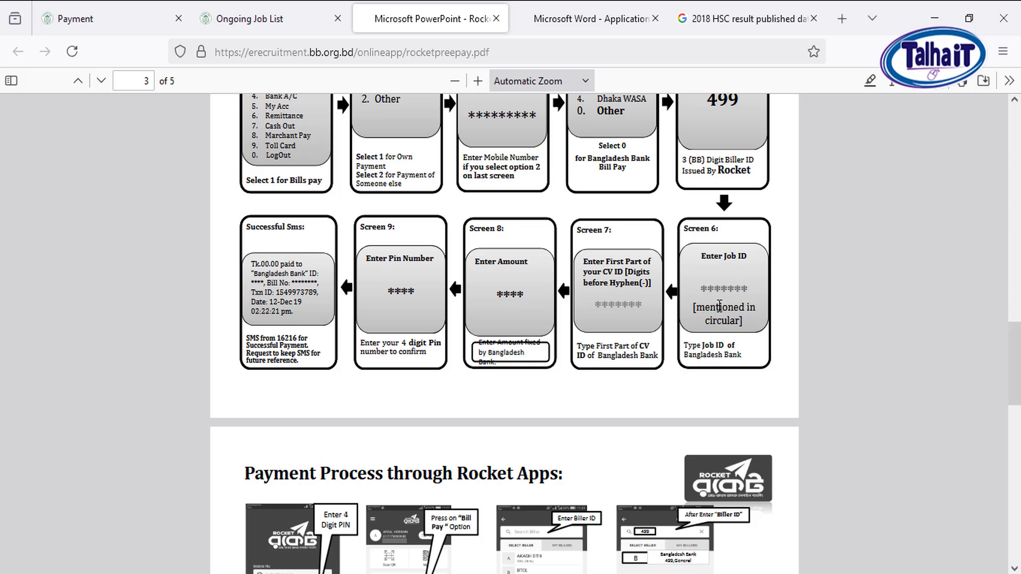
{"action": "scroll", "coordinate": [733, 301], "scroll_direction": "down", "scroll_amount": 6}
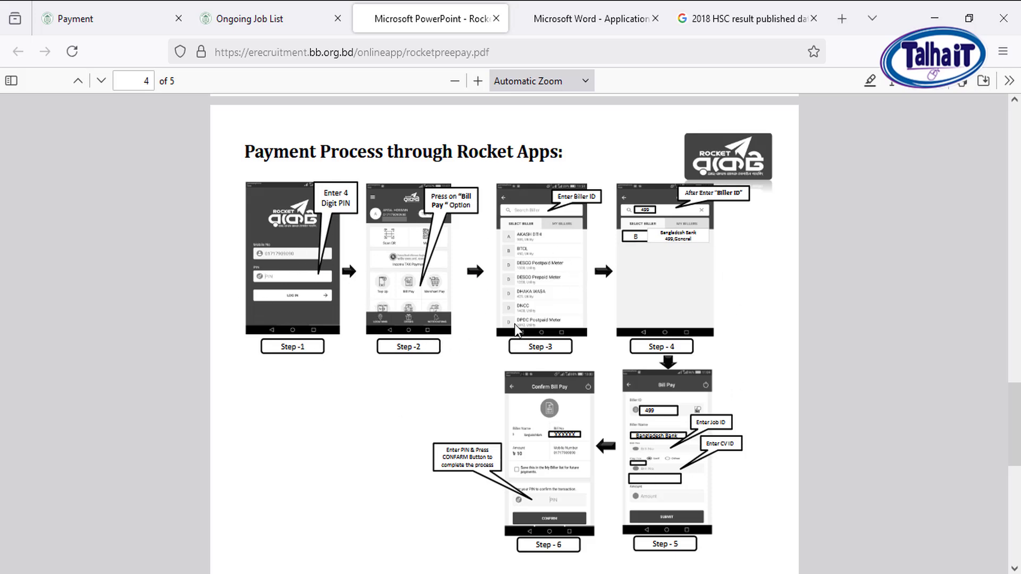
{"action": "scroll", "coordinate": [588, 391], "scroll_direction": "down", "scroll_amount": 5}
{"action": "scroll", "coordinate": [589, 395], "scroll_direction": "down", "scroll_amount": 5}
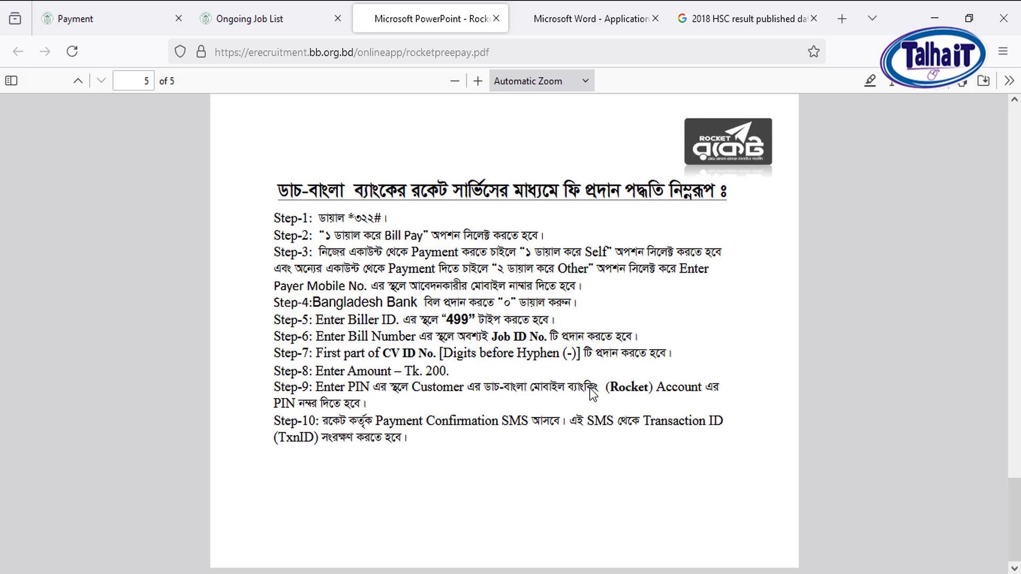
{"action": "scroll", "coordinate": [577, 367], "scroll_direction": "up", "scroll_amount": 4}
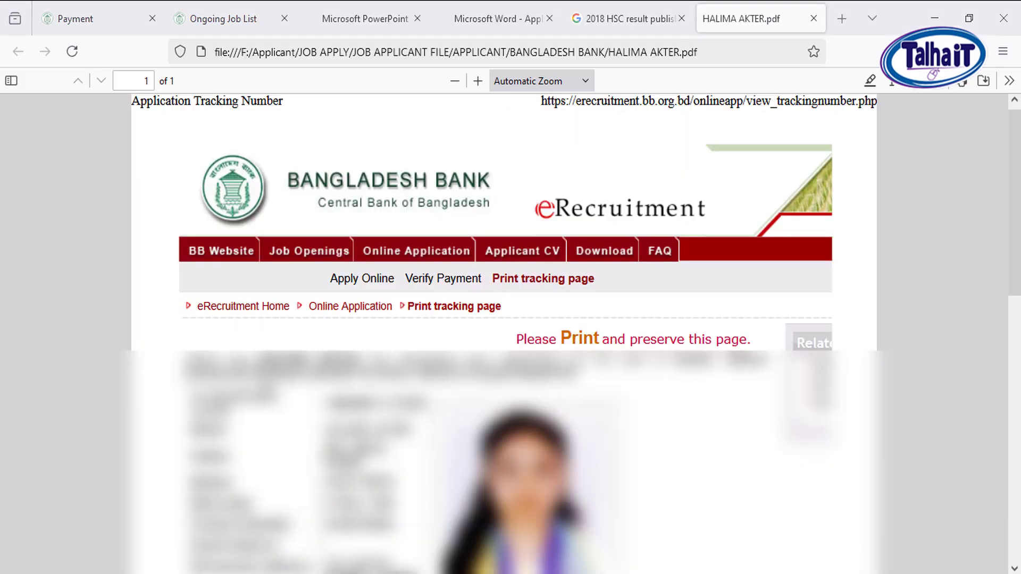
Examine the sample application tracking page PDF, minimise the browser and close the BANGLADESH BANK folder window
{"action": "left_click_drag", "start_coordinate": [290, 360], "coordinate": [435, 362]}
{"action": "left_click", "coordinate": [466, 404]}
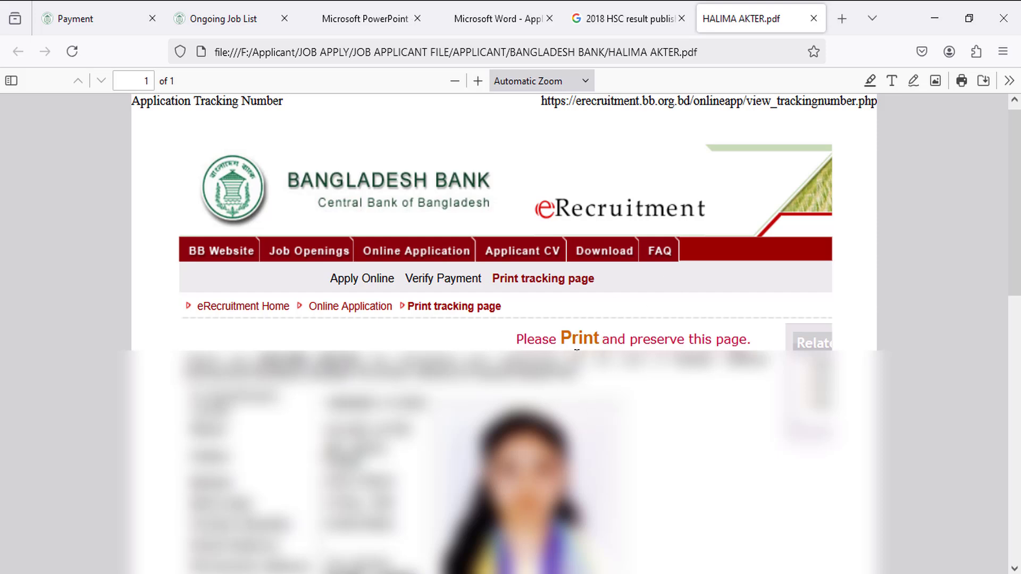
{"action": "left_click", "coordinate": [934, 19]}
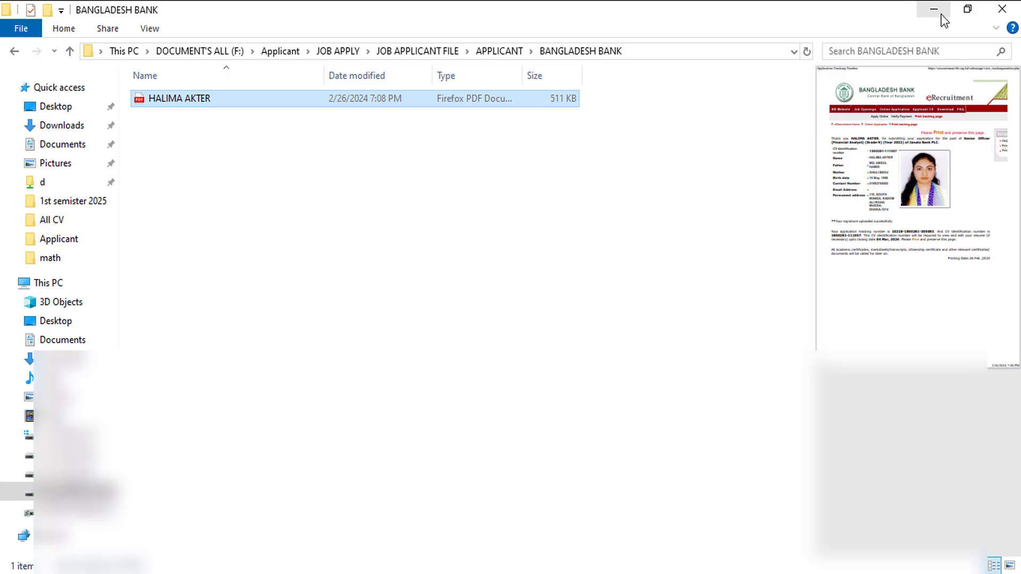
{"action": "left_click", "coordinate": [1002, 10]}
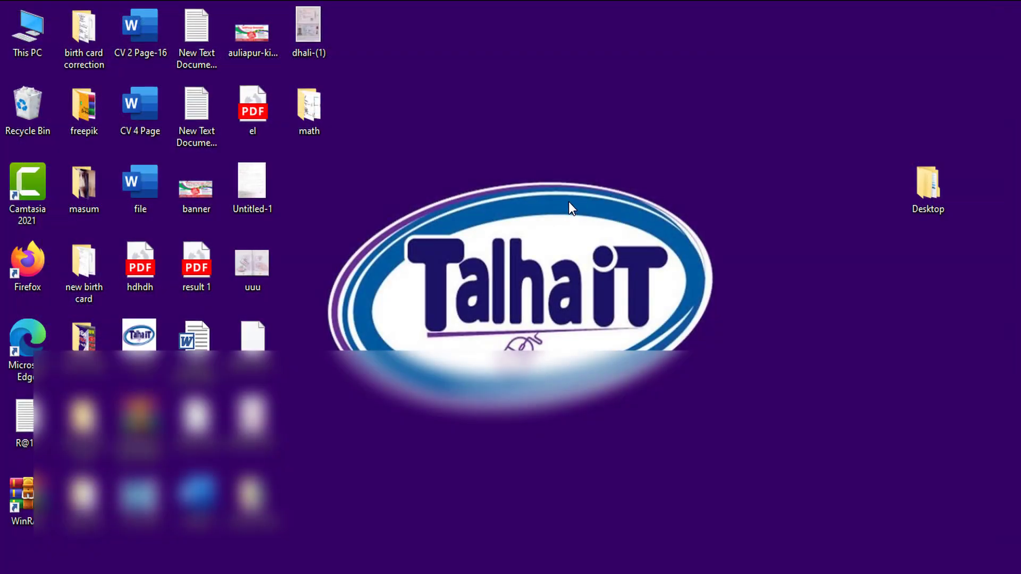